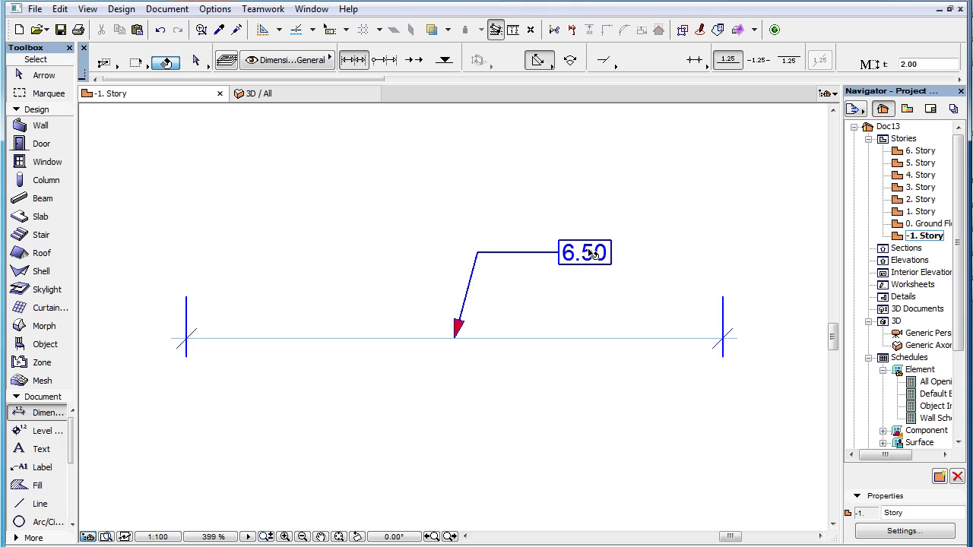
# Rotate the dimension text and its pointer slightly counterclockwise about the text's lower-left corner on -1. Story
pyautogui.click(561, 262)
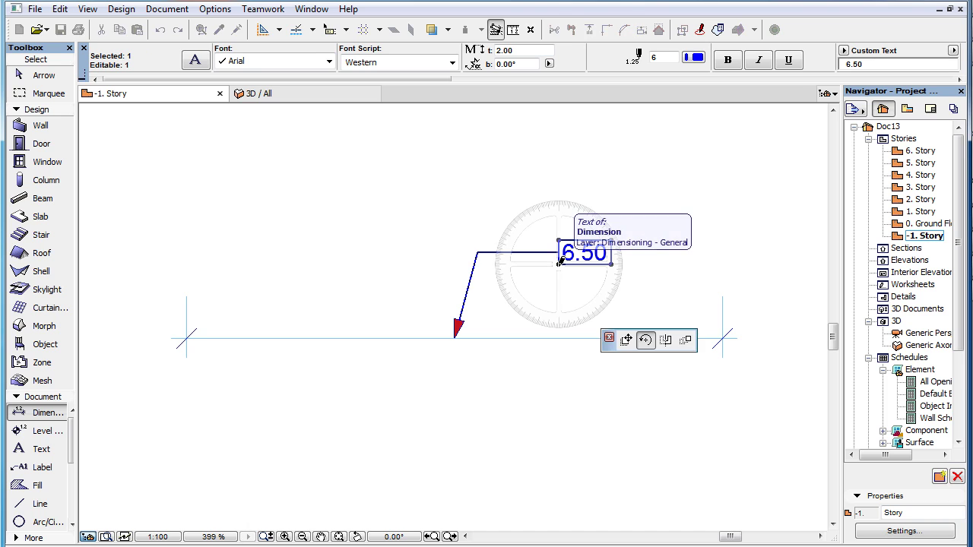
pyautogui.click(613, 264)
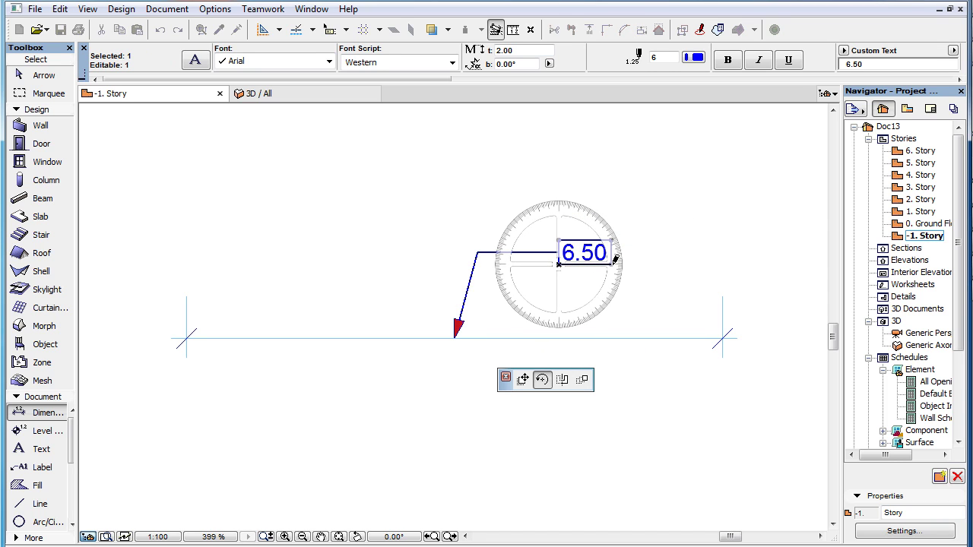
pyautogui.click(674, 219)
pyautogui.press('Escape')
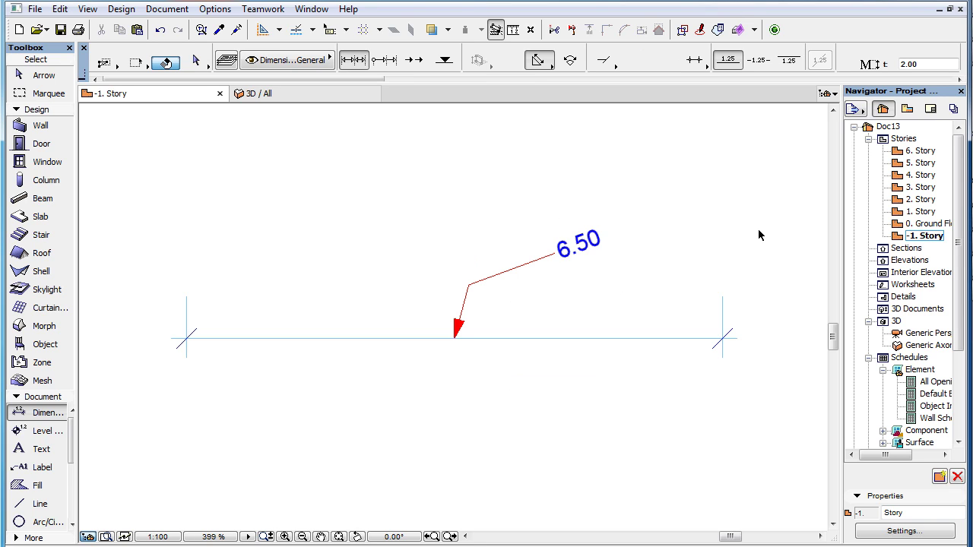
# Go up to 1. Story and move the dimension text above the line and beyond its right end
pyautogui.hotkey('ctrl', 'Up')
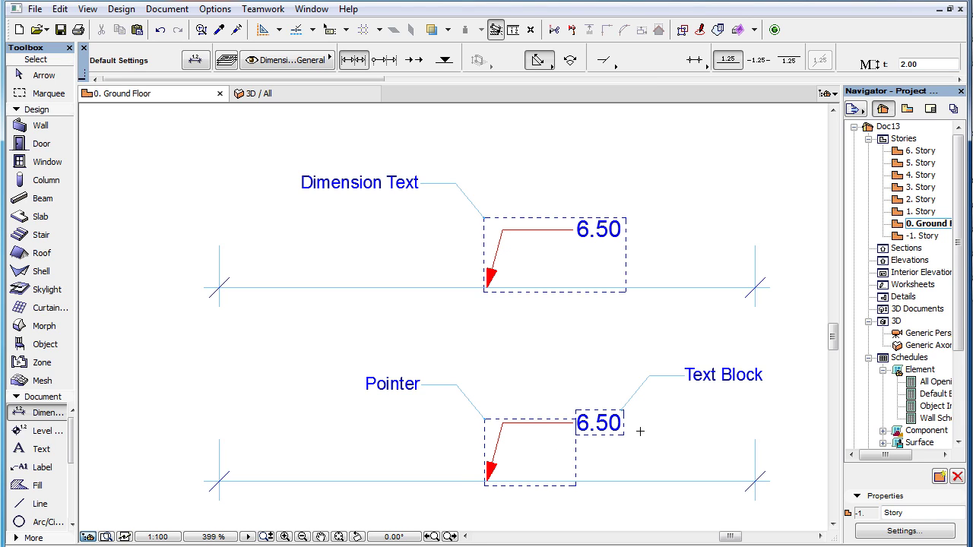
pyautogui.hotkey('ctrl', 'Up')
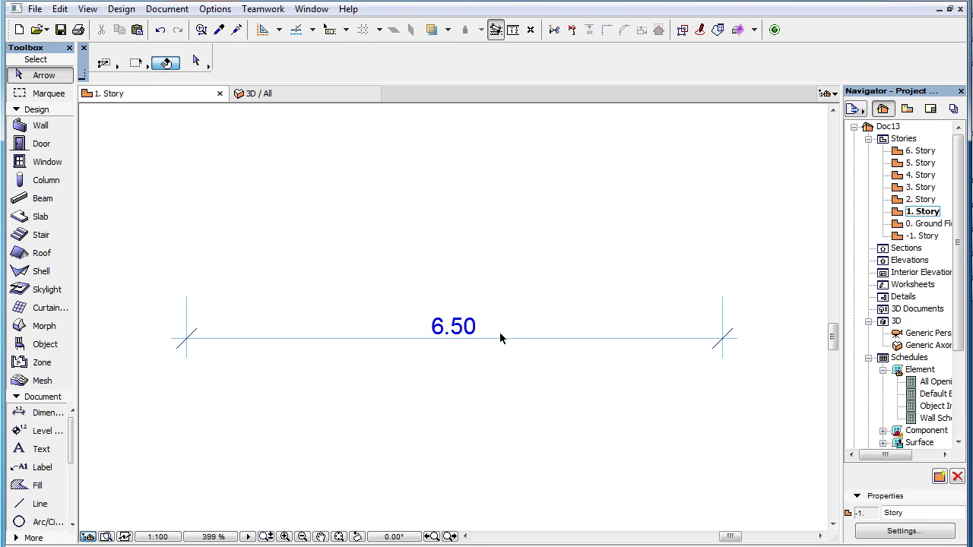
pyautogui.press('shift')
pyautogui.click(469, 329)
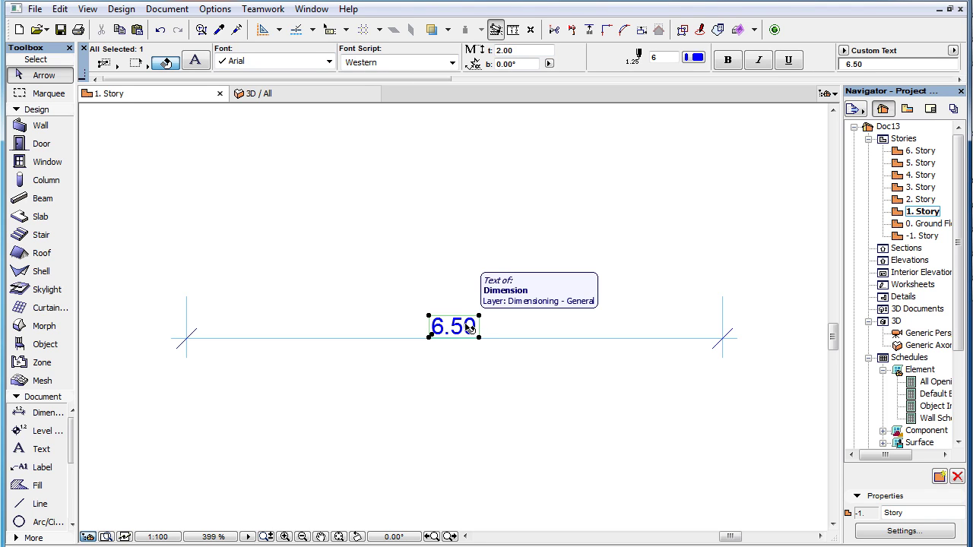
pyautogui.click(469, 329)
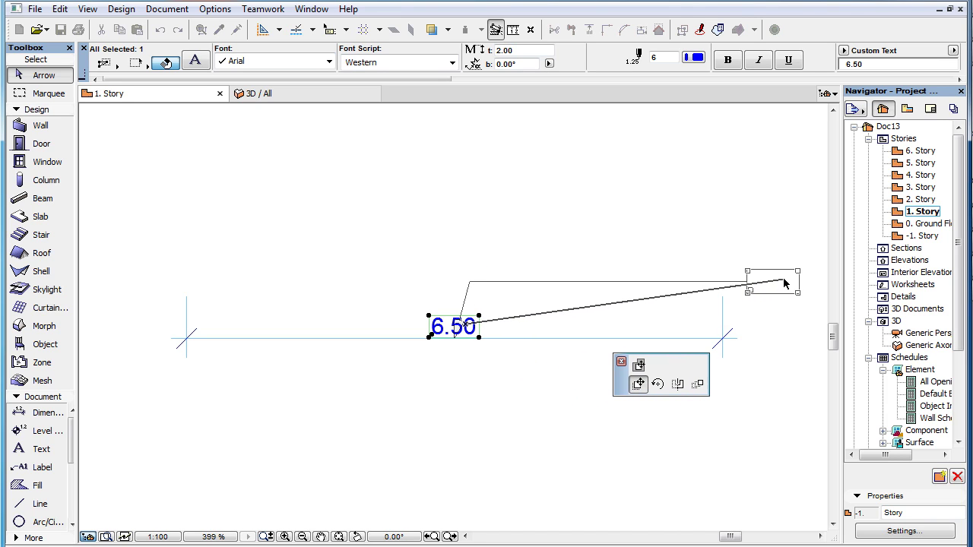
pyautogui.click(785, 284)
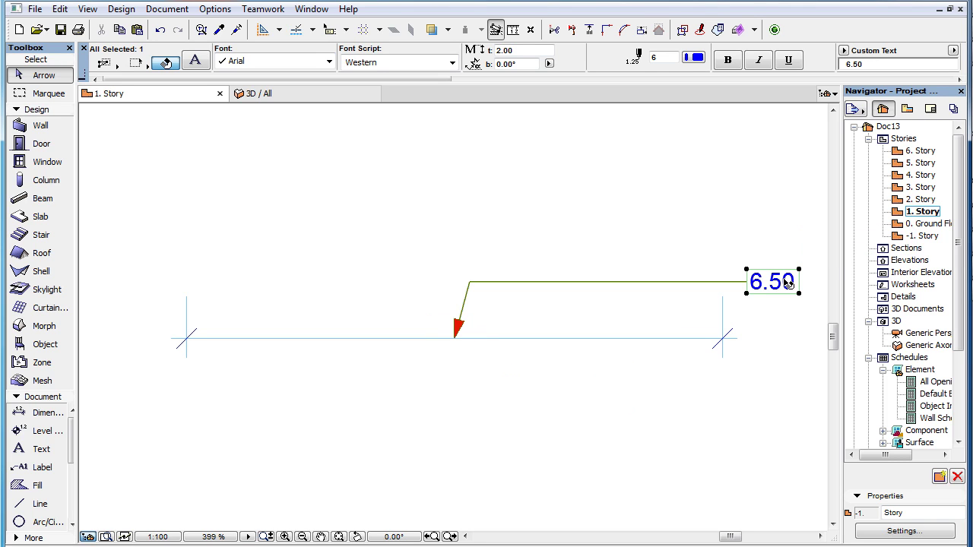
# Move the dimension text level with the line just past its right end, and from there to below the line
pyautogui.moveTo(788, 284); pyautogui.dragTo(787, 328)
pyautogui.click(785, 326)
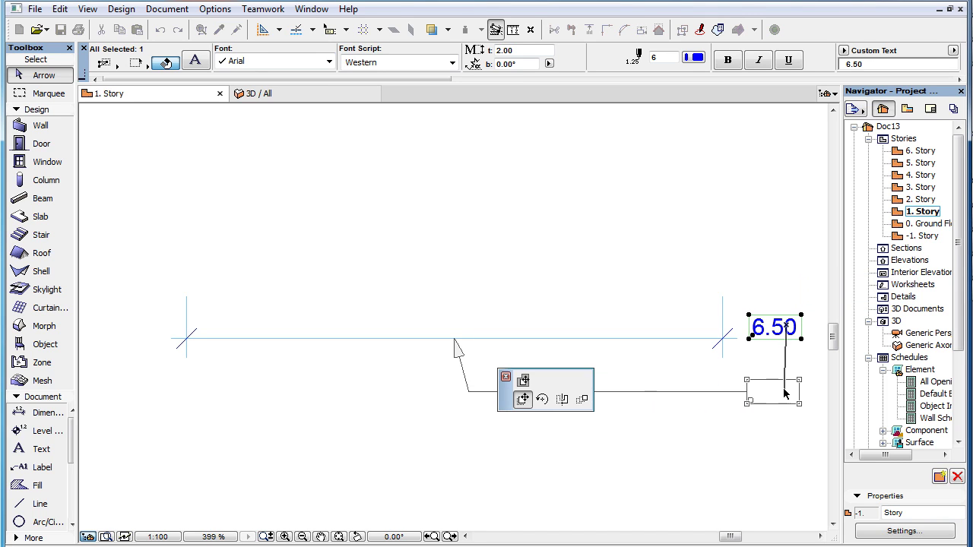
pyautogui.click(786, 394)
pyautogui.click(777, 437)
# Go up to 4. Story and move the dimension text outside the yellow area, above and beyond the line's right end
pyautogui.hotkey('ctrl', 'Up')
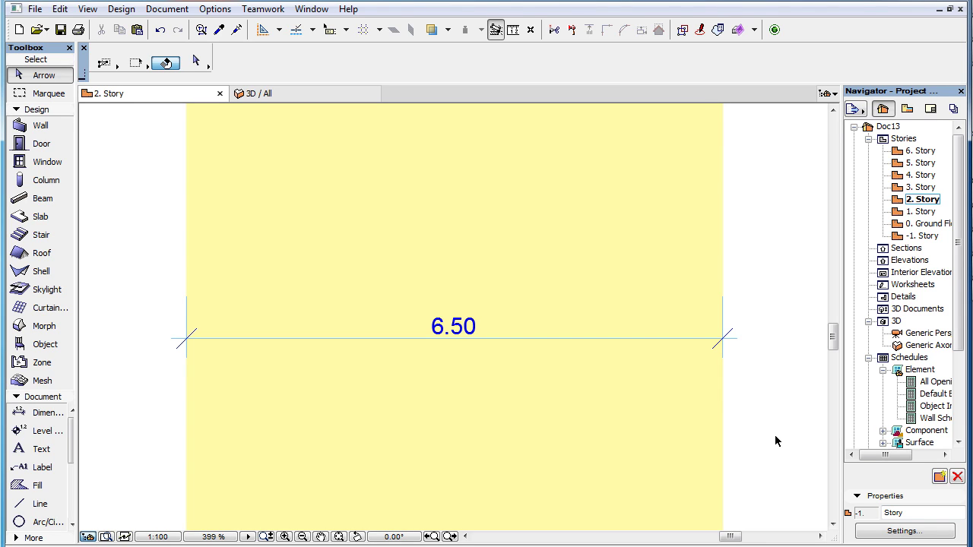
pyautogui.hotkey('ctrl', 'Up')
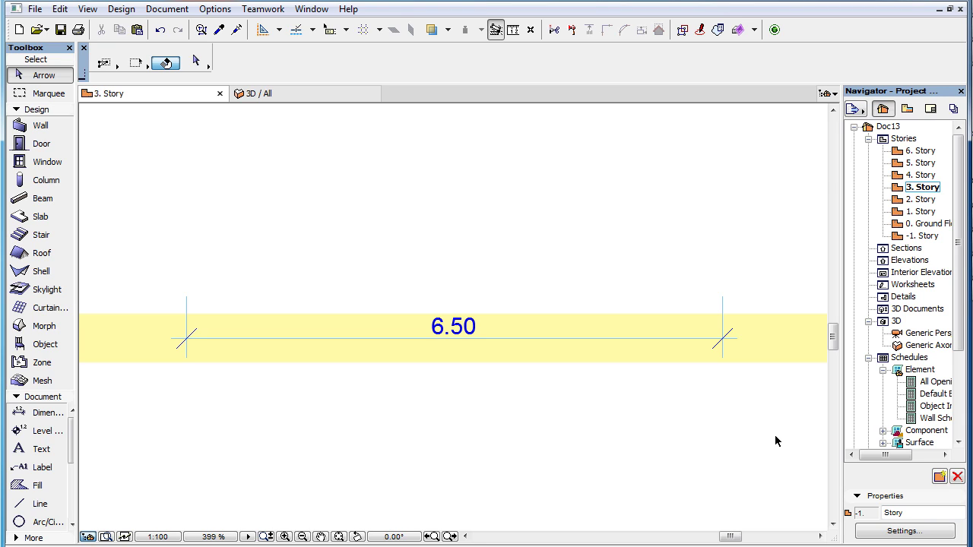
pyautogui.hotkey('ctrl', 'Up')
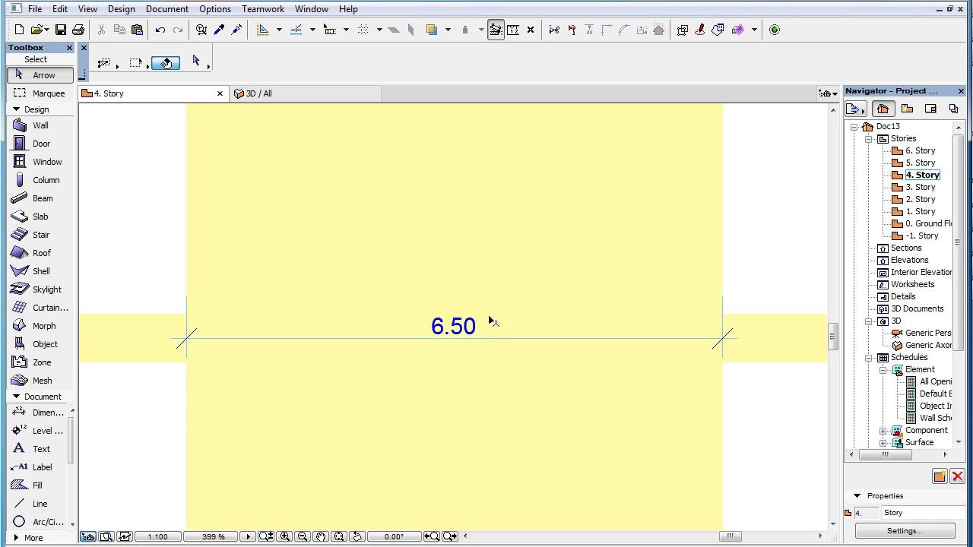
pyautogui.click(466, 329)
pyautogui.click(466, 329)
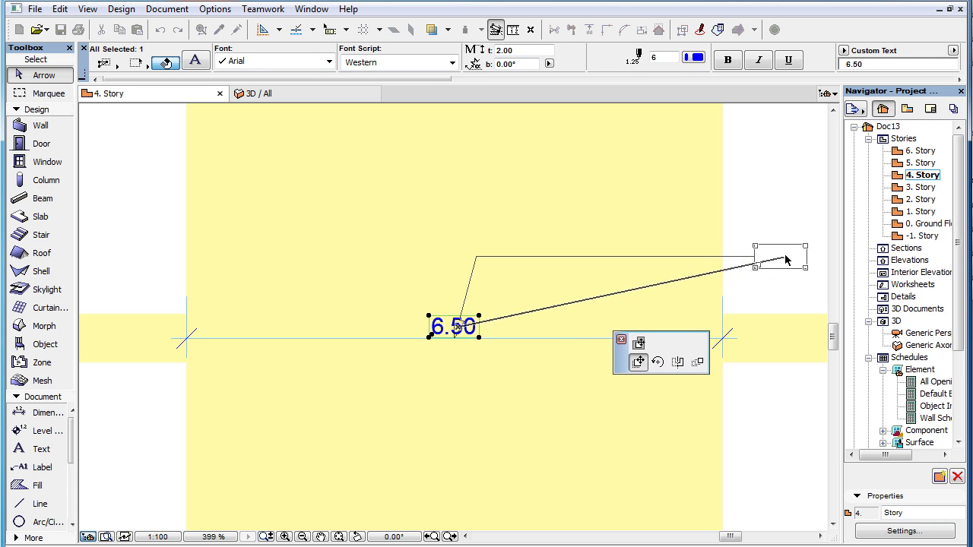
pyautogui.click(784, 257)
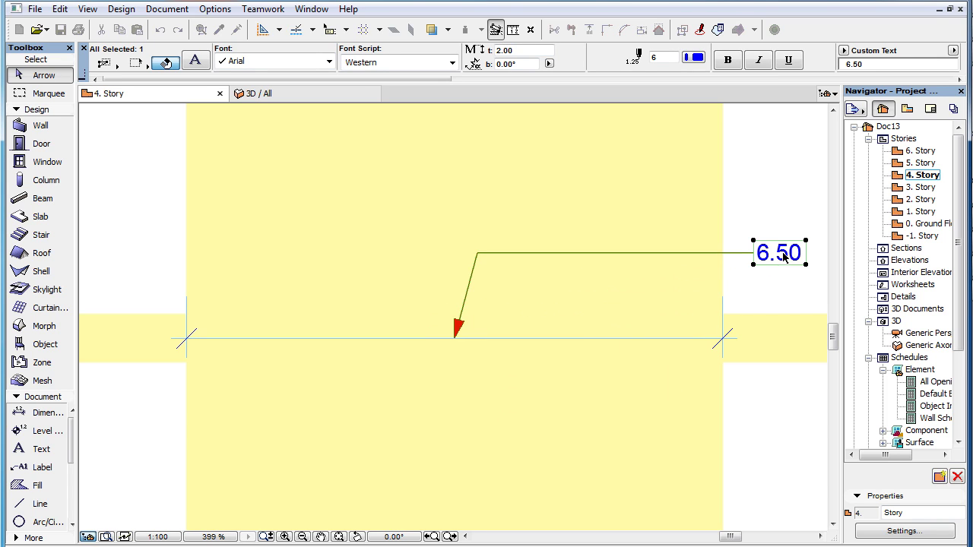
pyautogui.click(788, 199)
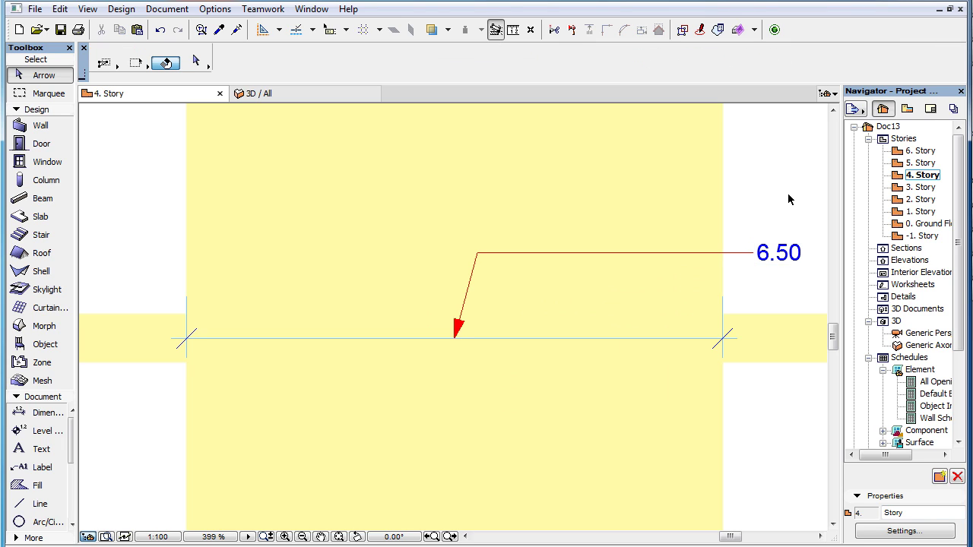
# Move the dimension text back over the yellow area's right edge, just above the line's end
pyautogui.click(785, 253)
pyautogui.click(791, 254)
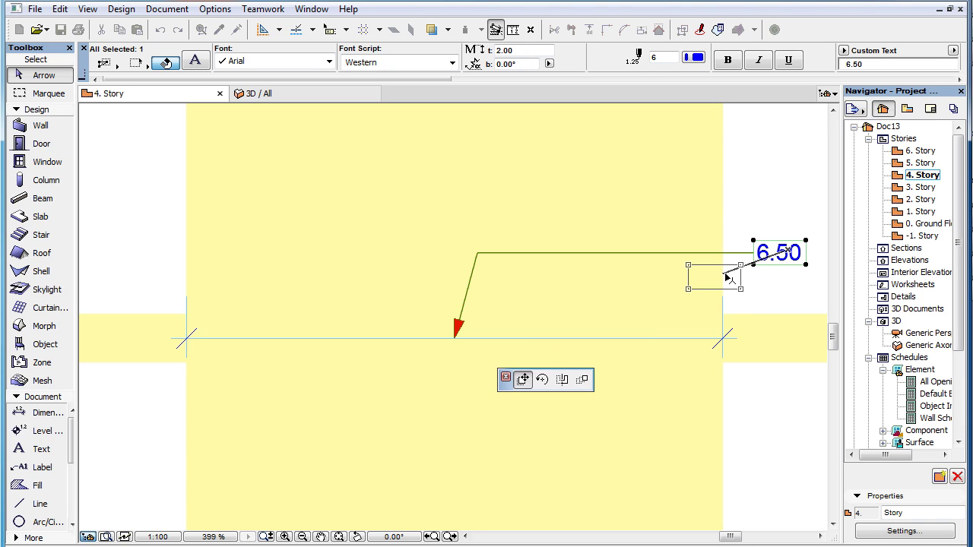
pyautogui.click(728, 278)
pyautogui.click(766, 190)
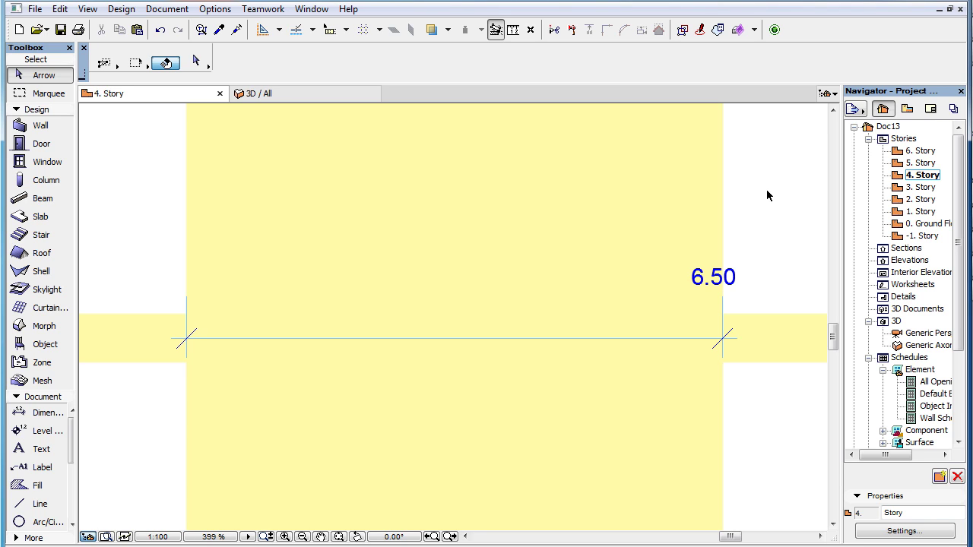
# Turn on the pointer for the dimension text and move the text close above the line, right of its midpoint
pyautogui.click(714, 278)
pyautogui.click(195, 61)
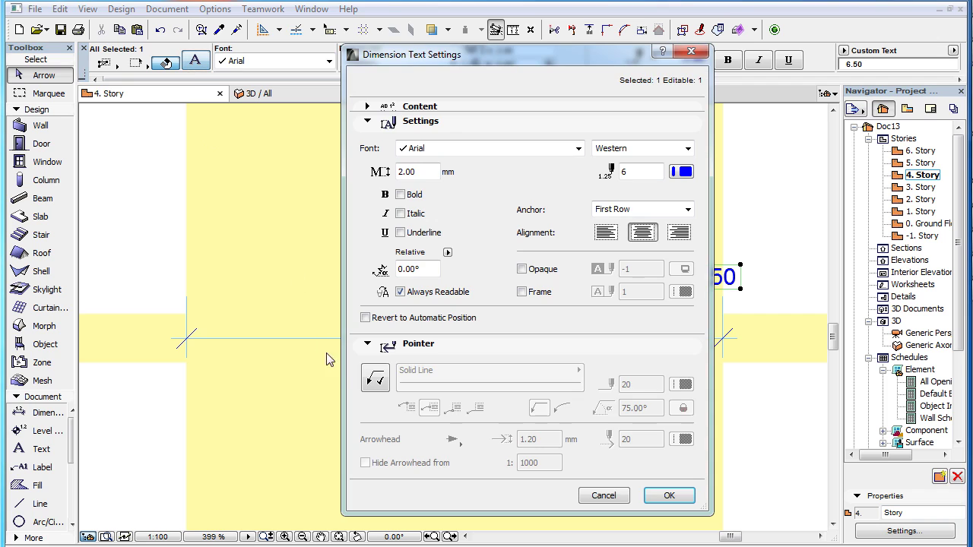
pyautogui.click(375, 378)
pyautogui.click(667, 495)
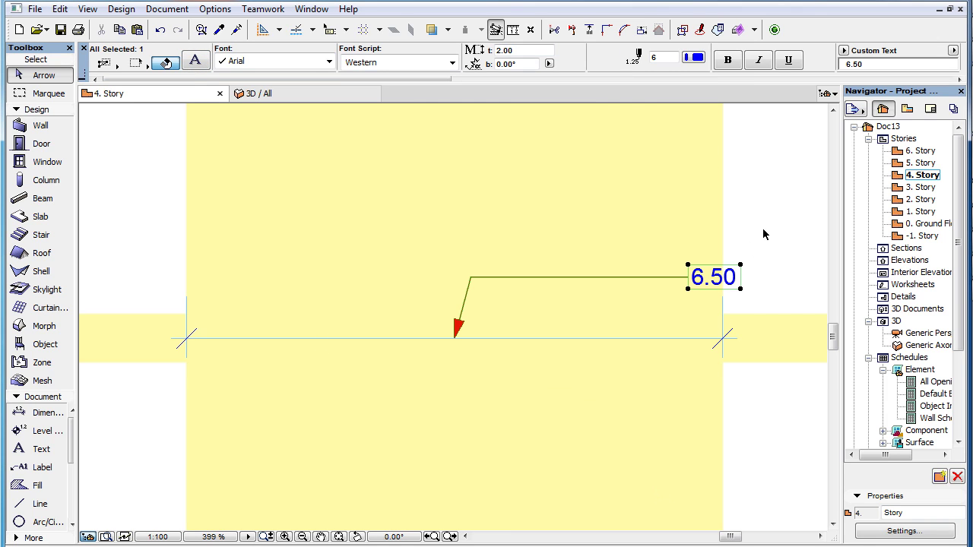
pyautogui.moveTo(713, 279); pyautogui.dragTo(568, 297)
pyautogui.click(775, 251)
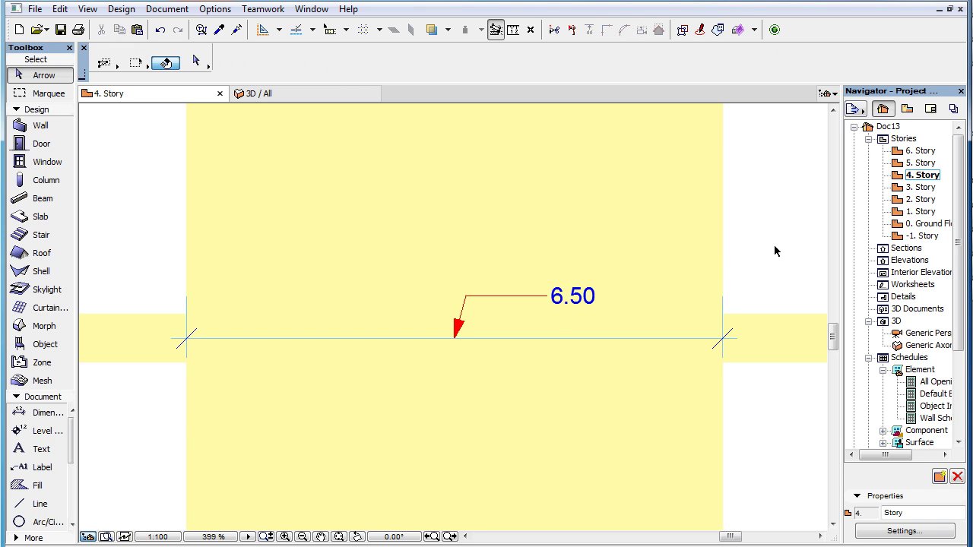
# Go up to 5. Story and compare selecting the dimension text by its pointer line, pointer bend and text block
pyautogui.hotkey('ctrl', 'Up')
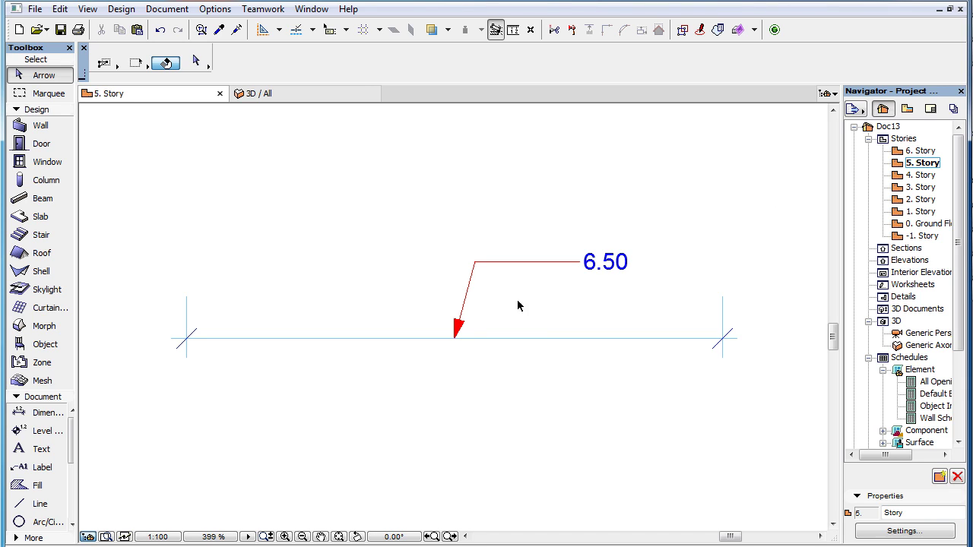
pyautogui.click(468, 300)
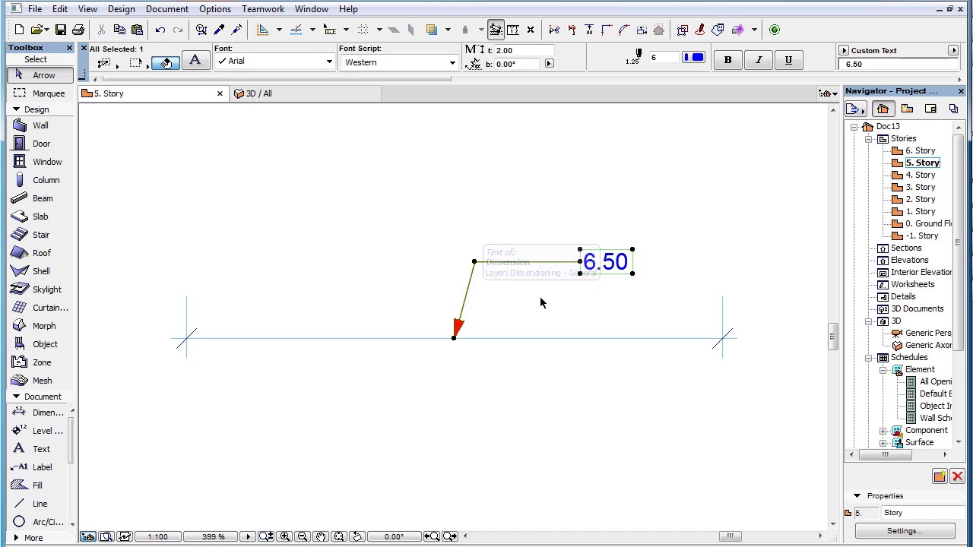
pyautogui.click(572, 304)
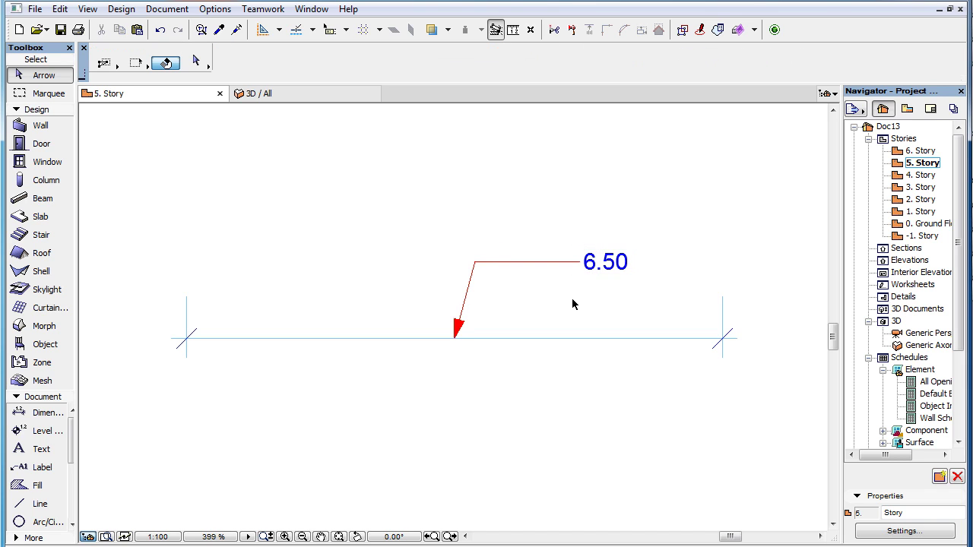
pyautogui.click(476, 264)
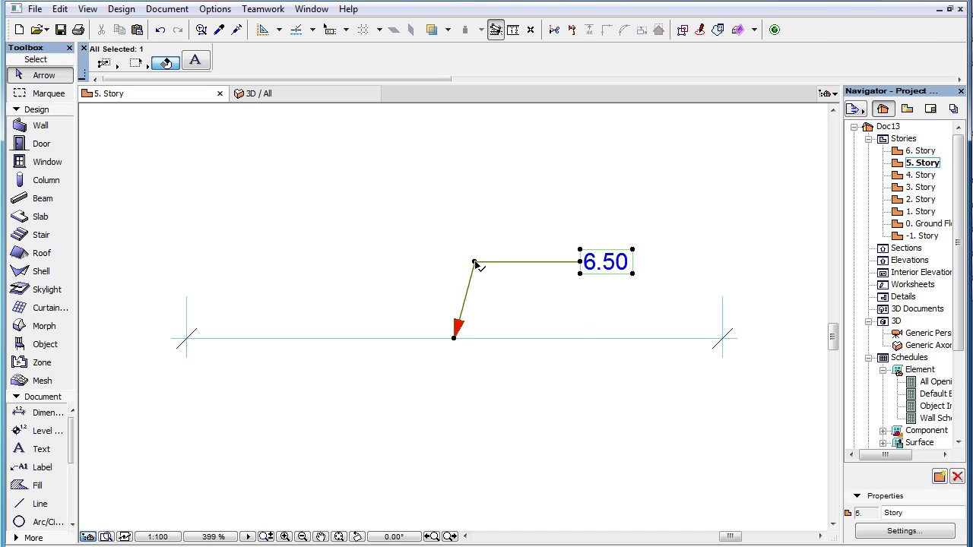
pyautogui.click(567, 308)
pyautogui.click(620, 263)
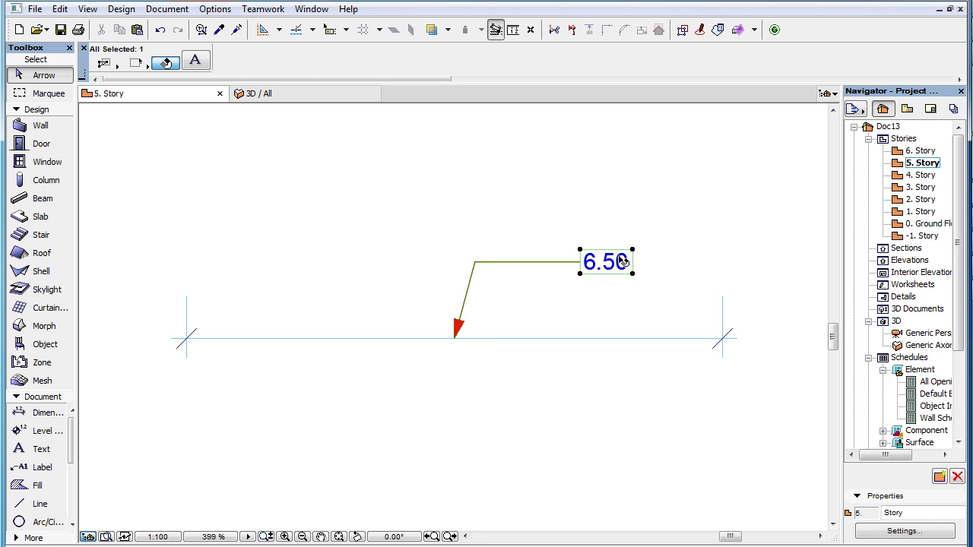
pyautogui.click(688, 245)
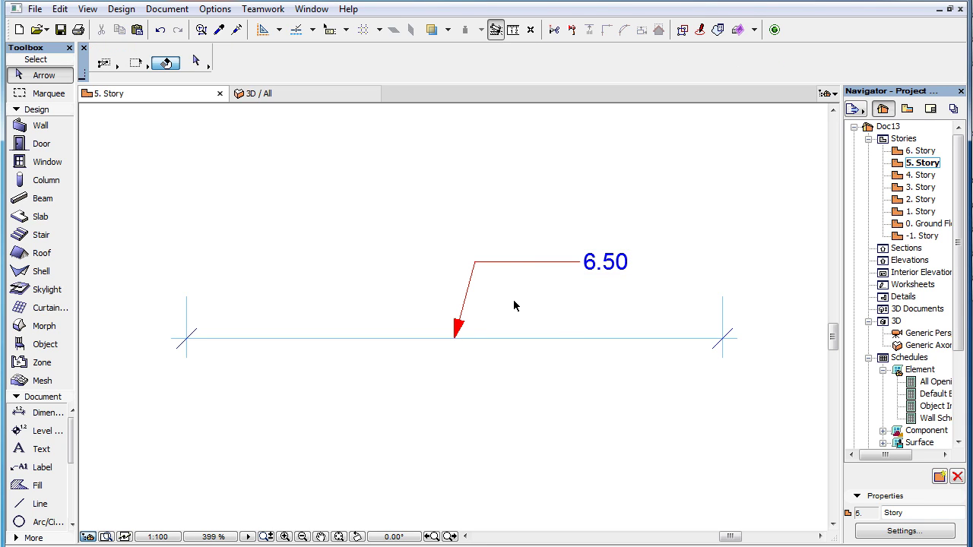
# Select the dimension text by its pointer and move text and pointer together up and left, off the dimension line
pyautogui.click(471, 290)
pyautogui.click(471, 287)
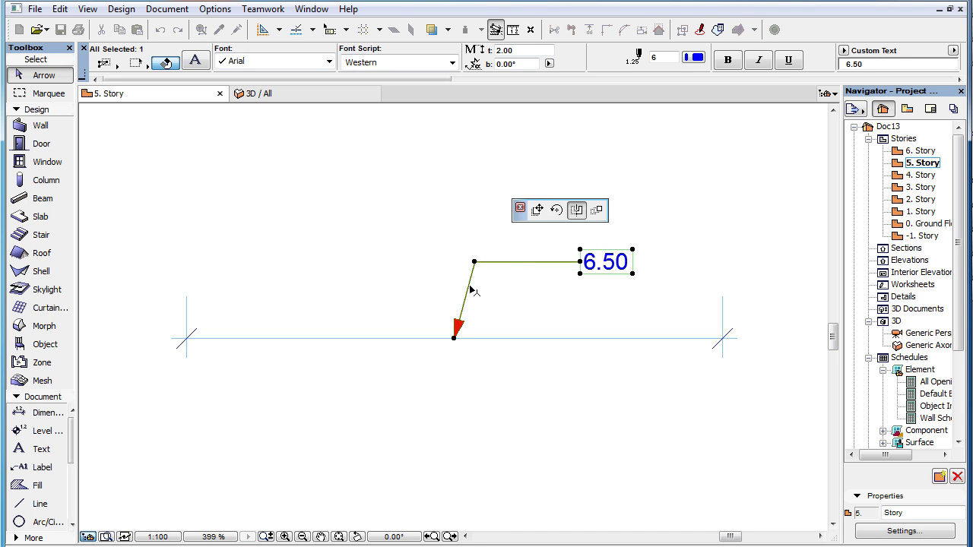
pyautogui.click(539, 213)
pyautogui.click(469, 286)
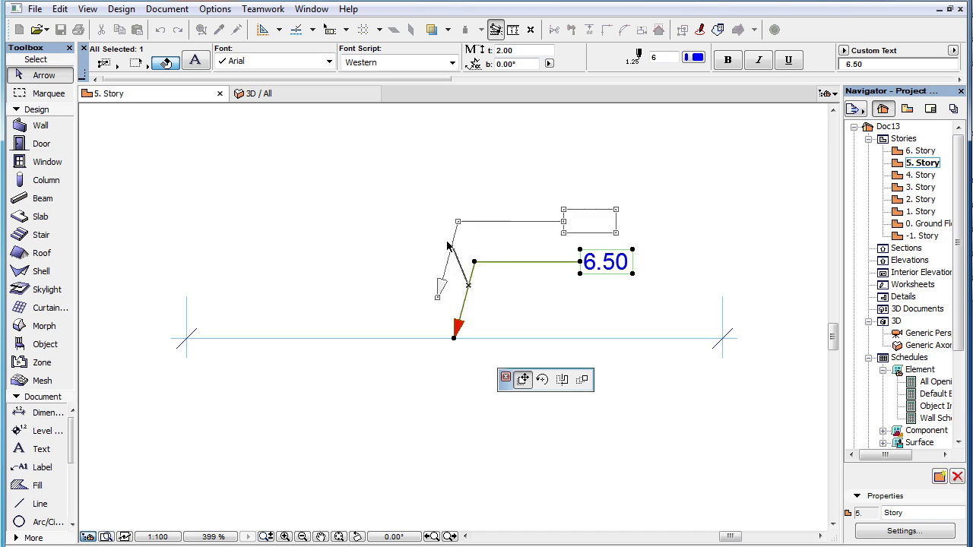
pyautogui.click(419, 236)
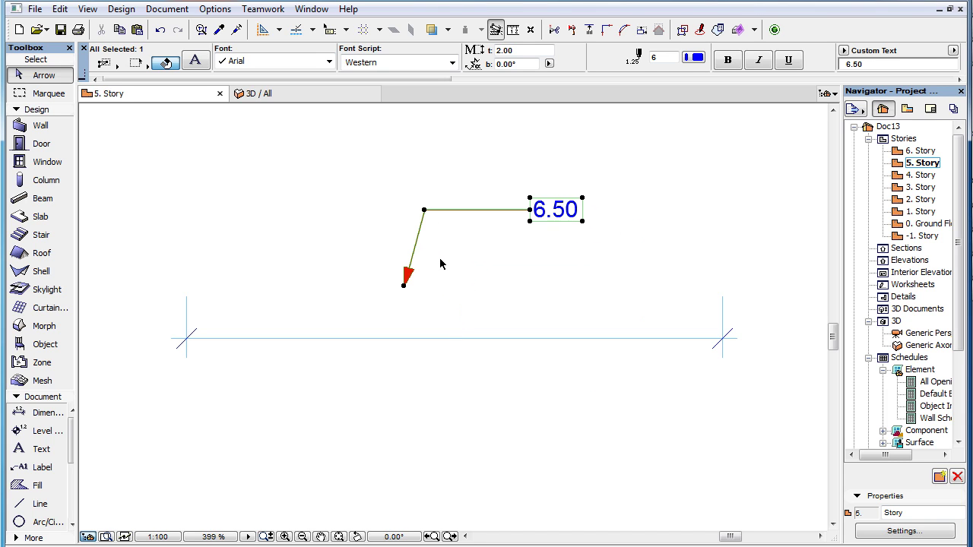
# Rotate the dimension text and pointer about 27° counterclockwise around the pointer's bend
pyautogui.click(419, 232)
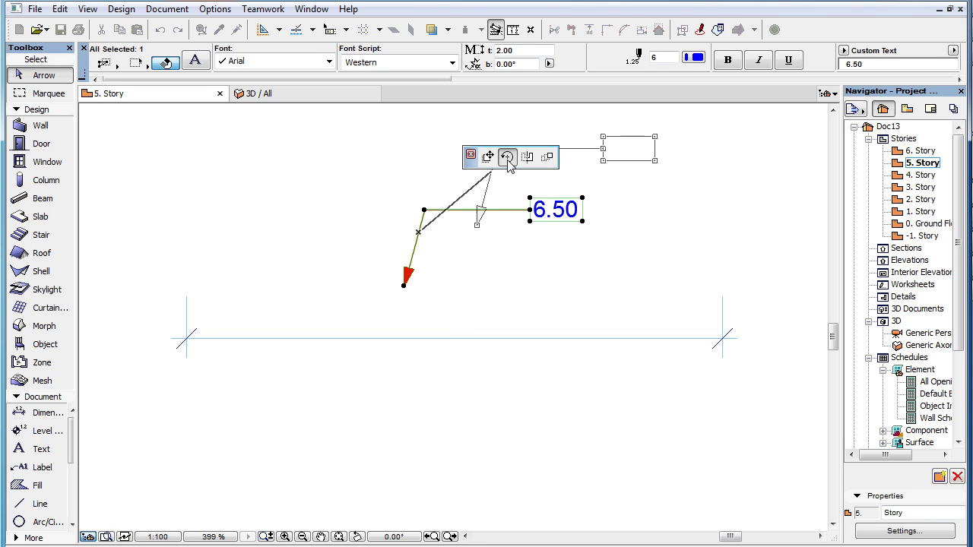
pyautogui.click(507, 157)
pyautogui.click(425, 210)
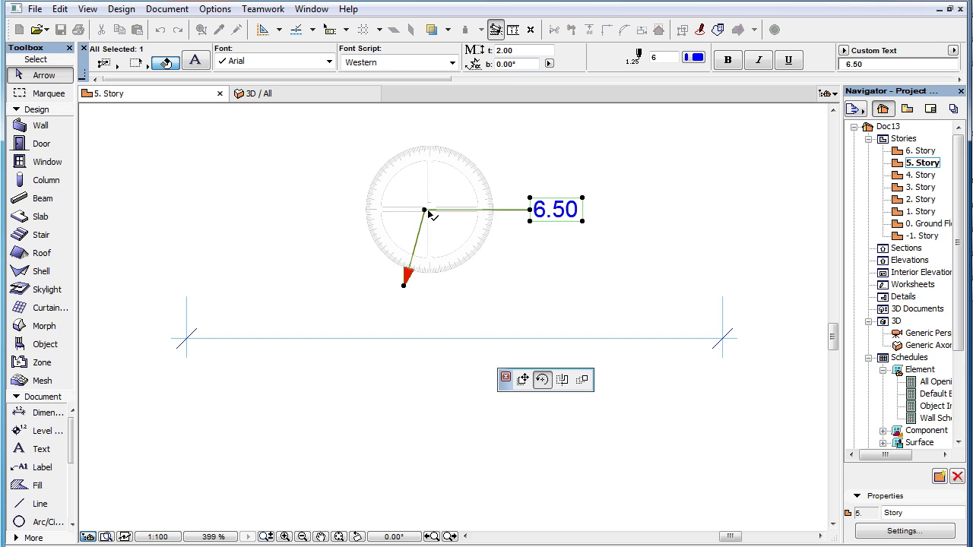
pyautogui.click(500, 207)
pyautogui.click(507, 165)
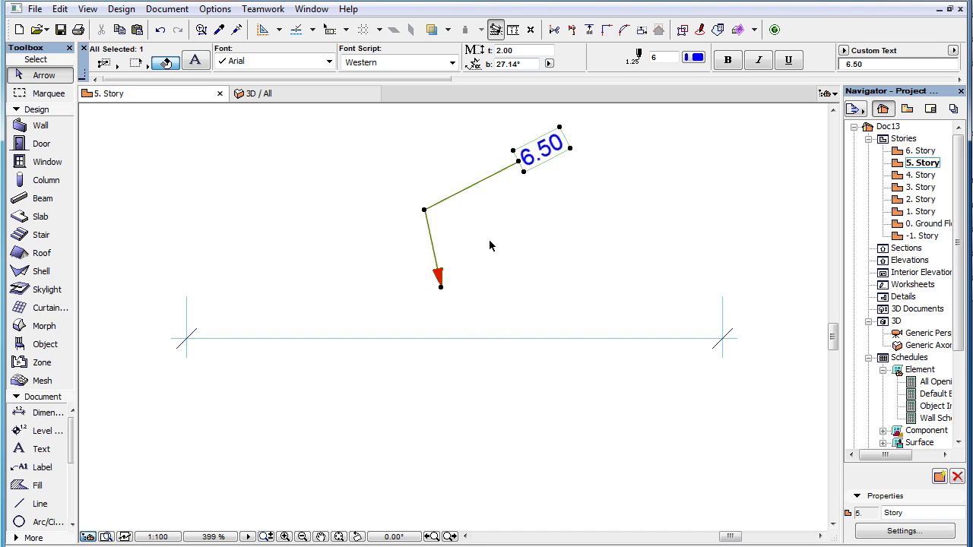
# Mirror the dimension text and its pointer across a near-vertical axis drawn just right of the pointer
pyautogui.click(425, 210)
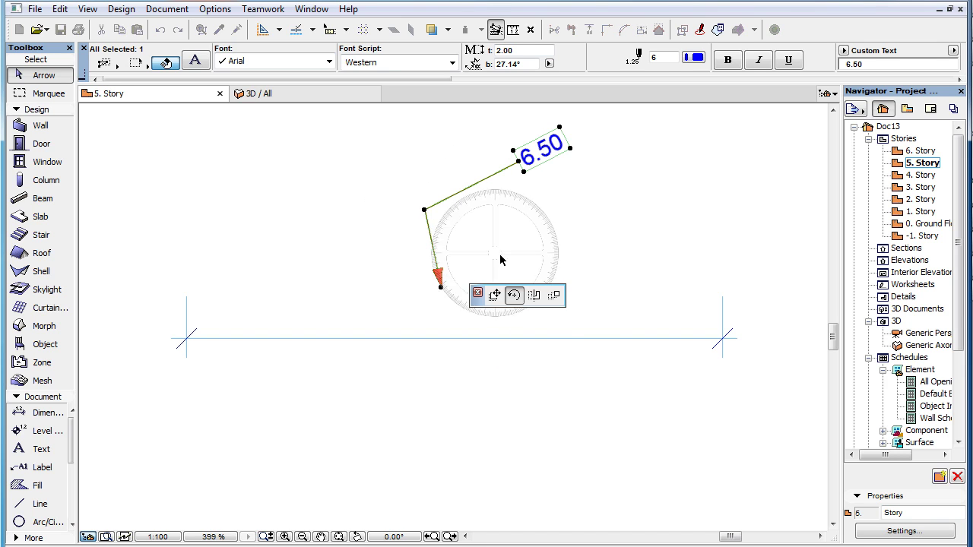
pyautogui.click(536, 296)
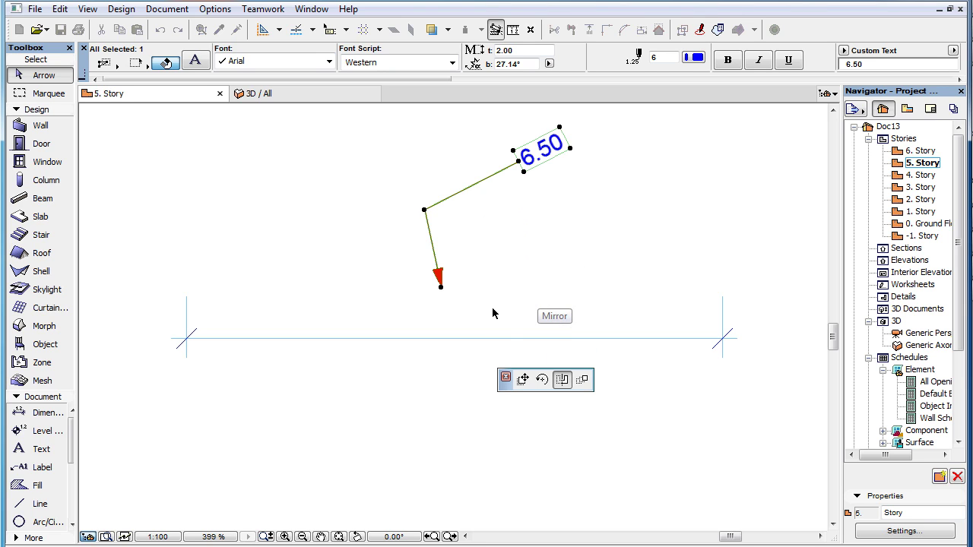
pyautogui.click(485, 319)
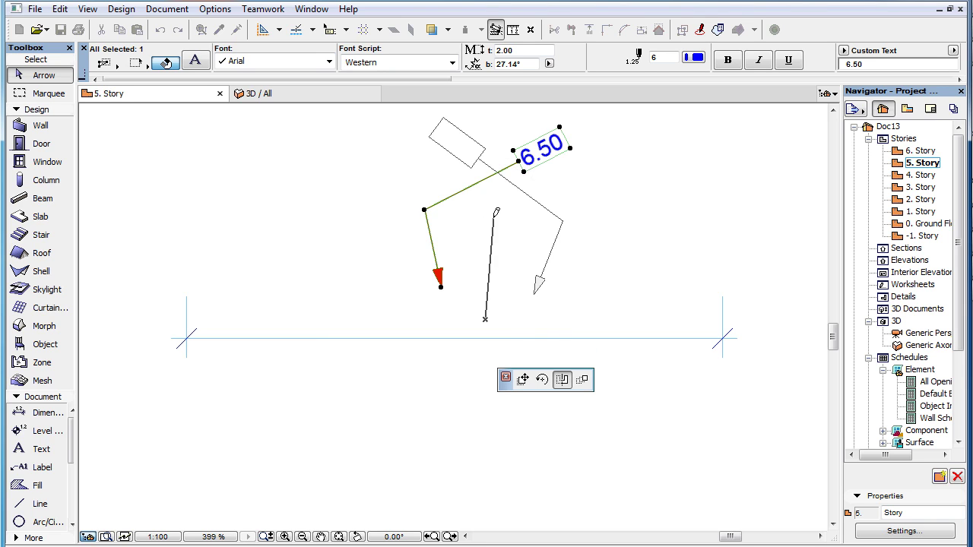
pyautogui.click(493, 216)
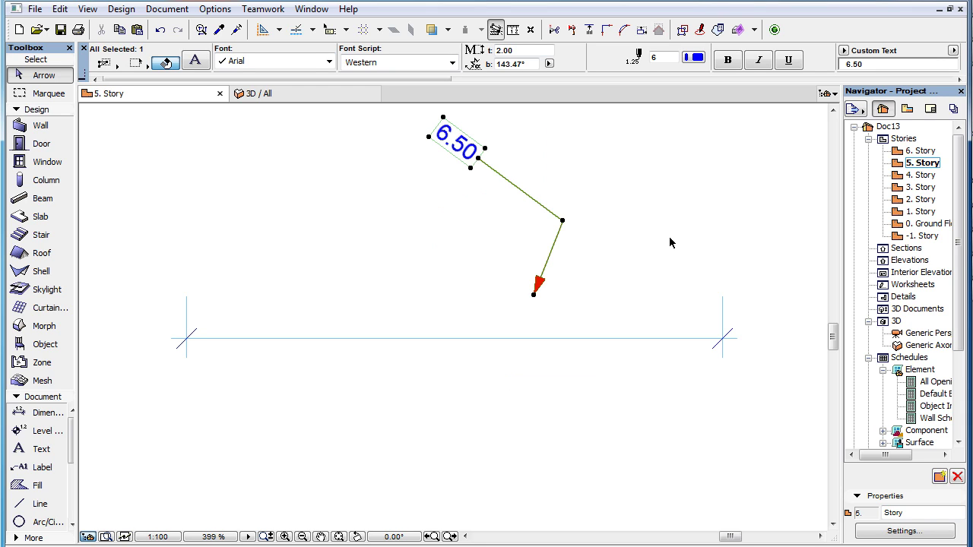
# Rotate the mirrored dimension text and pointer about 39° counterclockwise around the pointer's bend
pyautogui.click(563, 221)
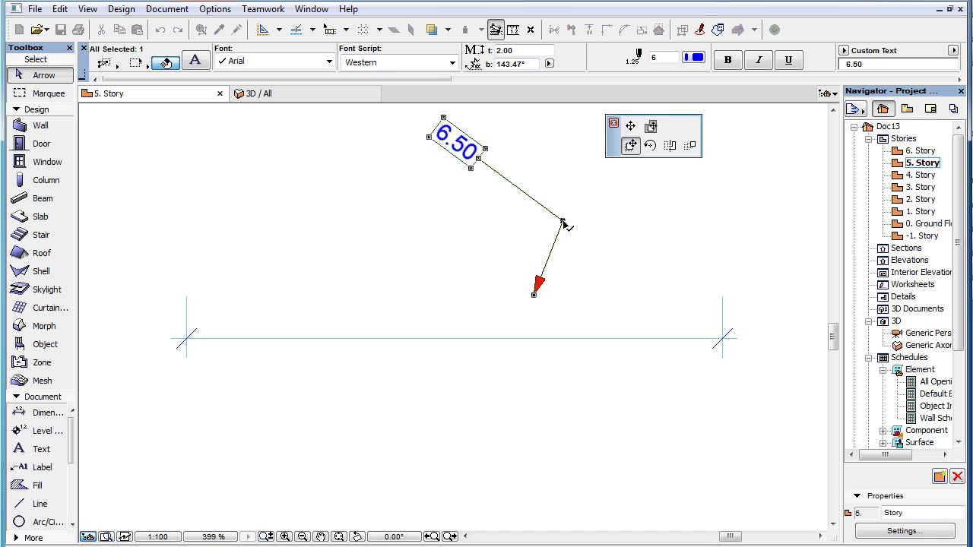
pyautogui.click(651, 145)
pyautogui.click(562, 221)
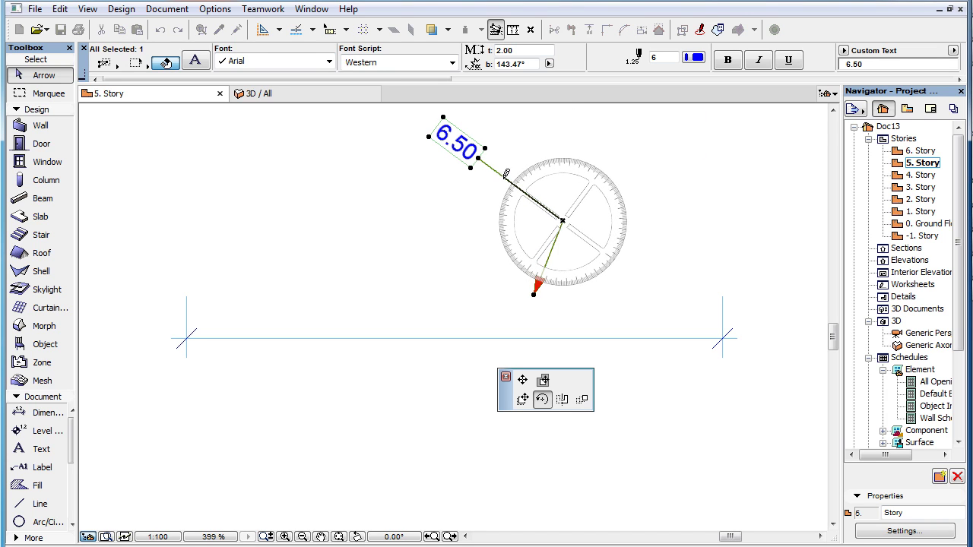
pyautogui.click(504, 178)
pyautogui.click(457, 222)
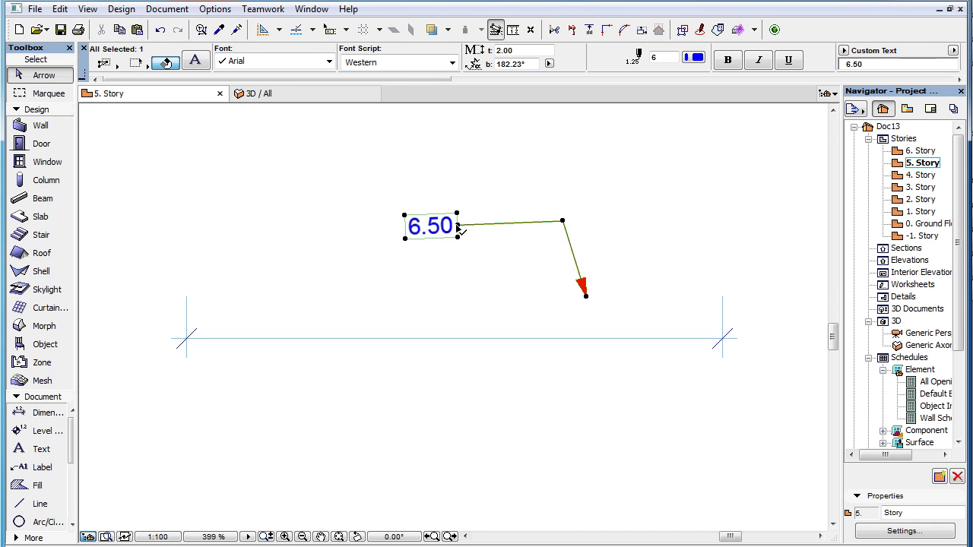
# Deselect the dimension text and undo its rotations, mirroring and move off the dimension line
pyautogui.click(728, 224)
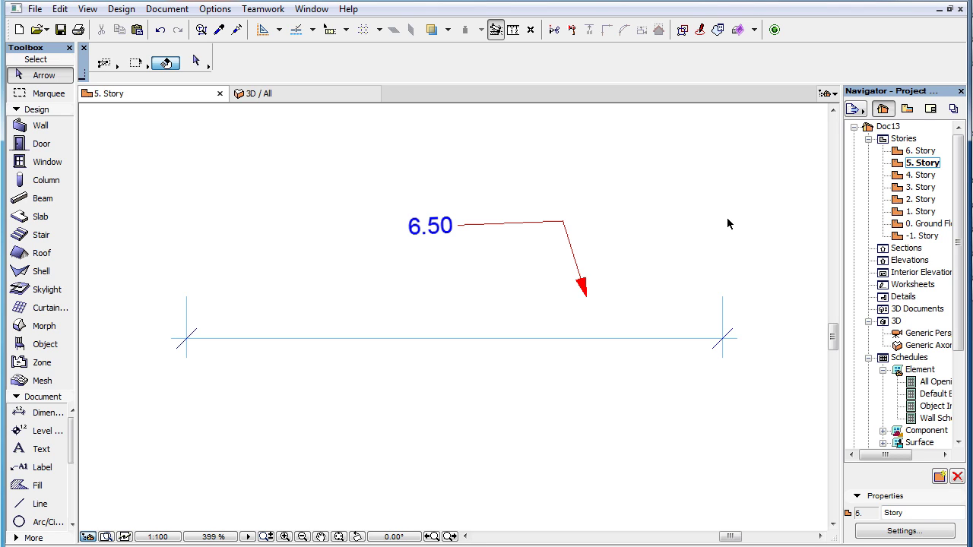
pyautogui.hotkey('ctrl', 'z')
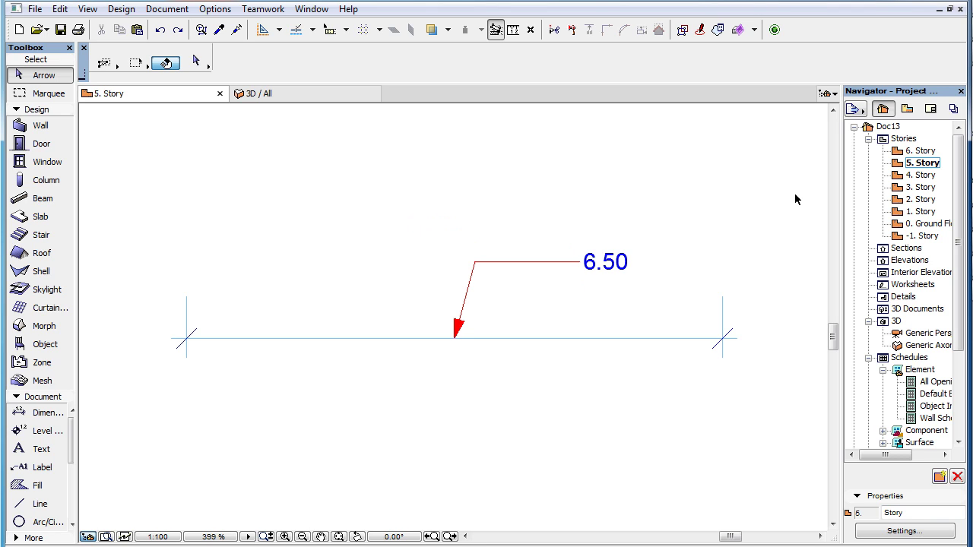
# Select the dimension text by its text block and move it up and slightly left
pyautogui.click(614, 266)
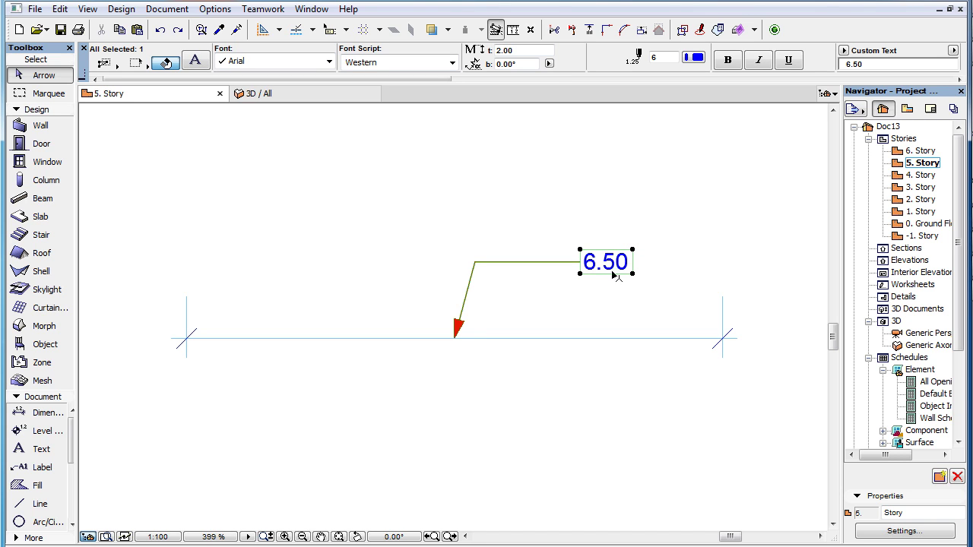
pyautogui.click(612, 262)
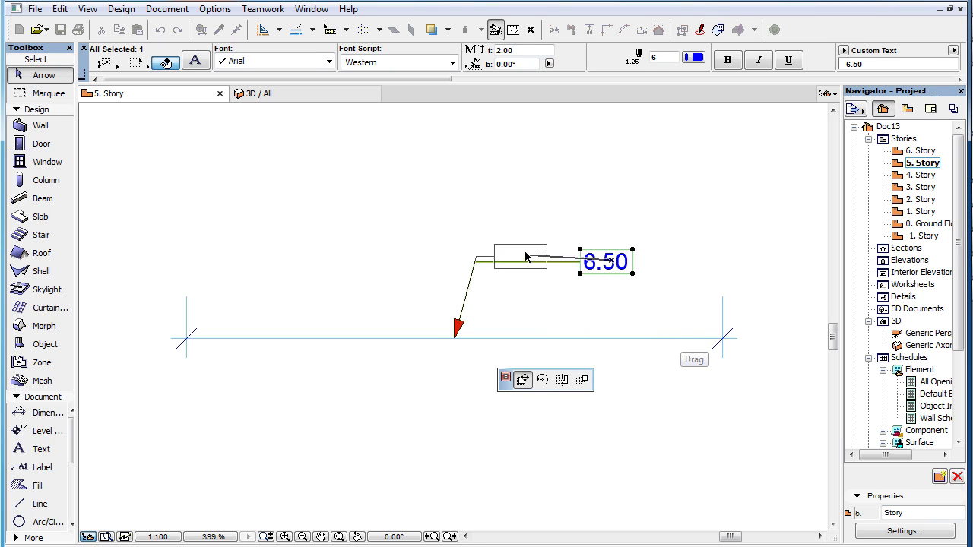
pyautogui.click(589, 214)
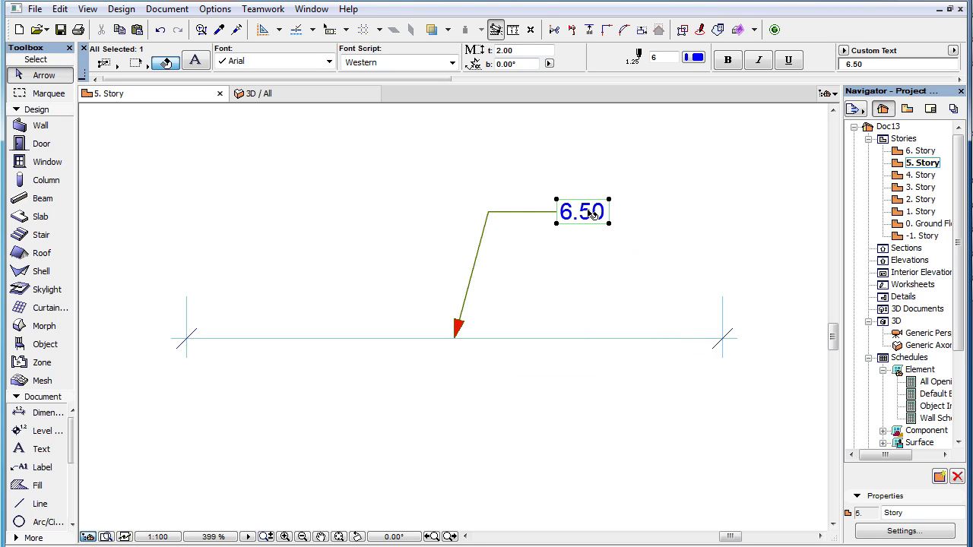
# Rotate the dimension text about 33° counterclockwise around its lower-left corner and move it down toward the dimension line
pyautogui.click(584, 212)
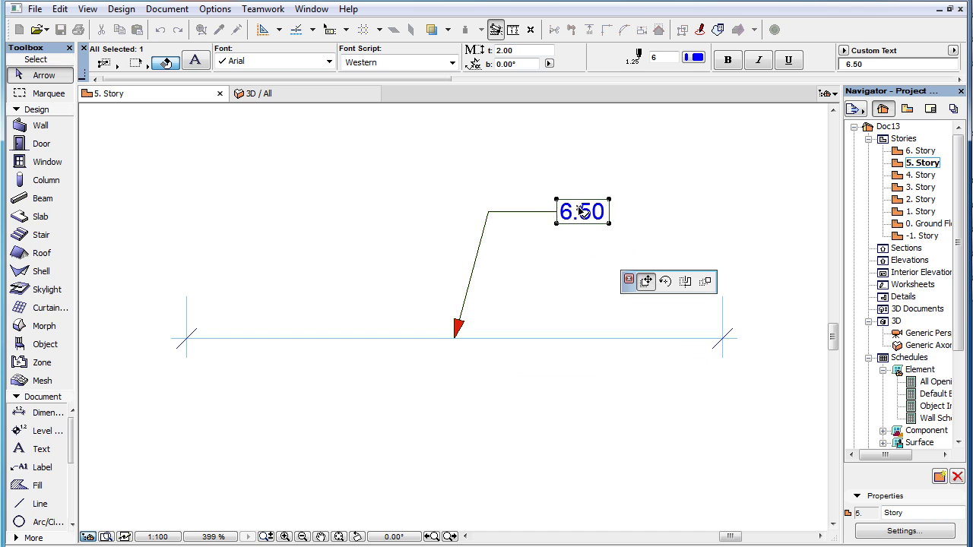
pyautogui.click(666, 283)
pyautogui.click(557, 224)
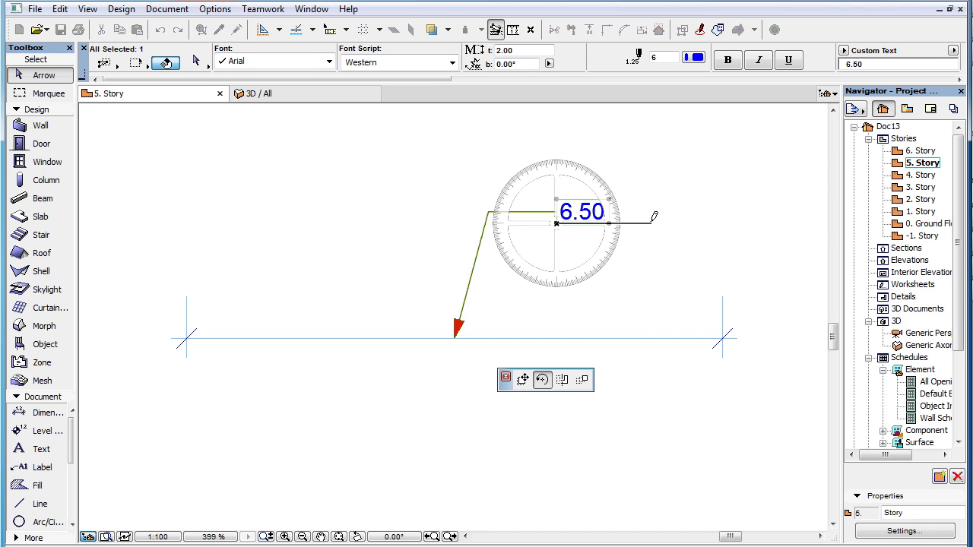
pyautogui.click(652, 224)
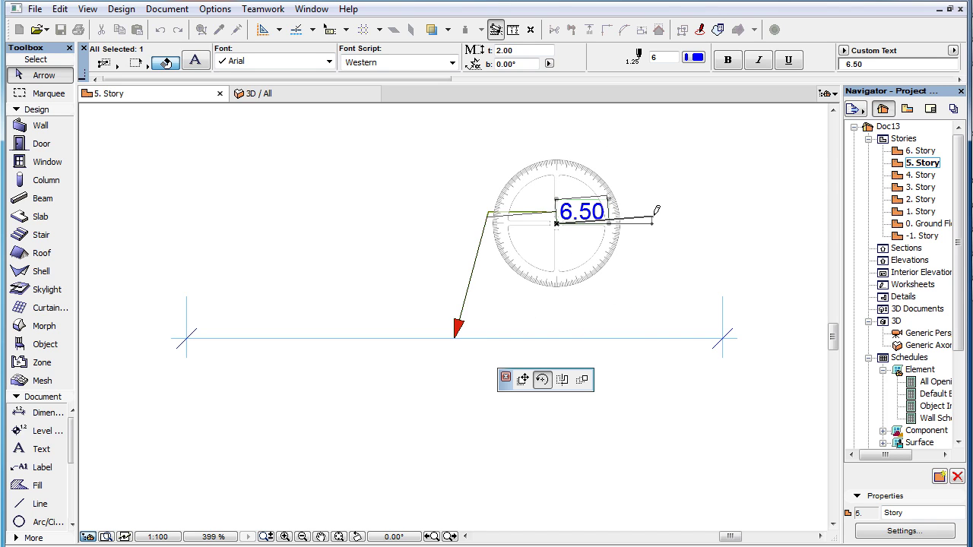
pyautogui.click(666, 152)
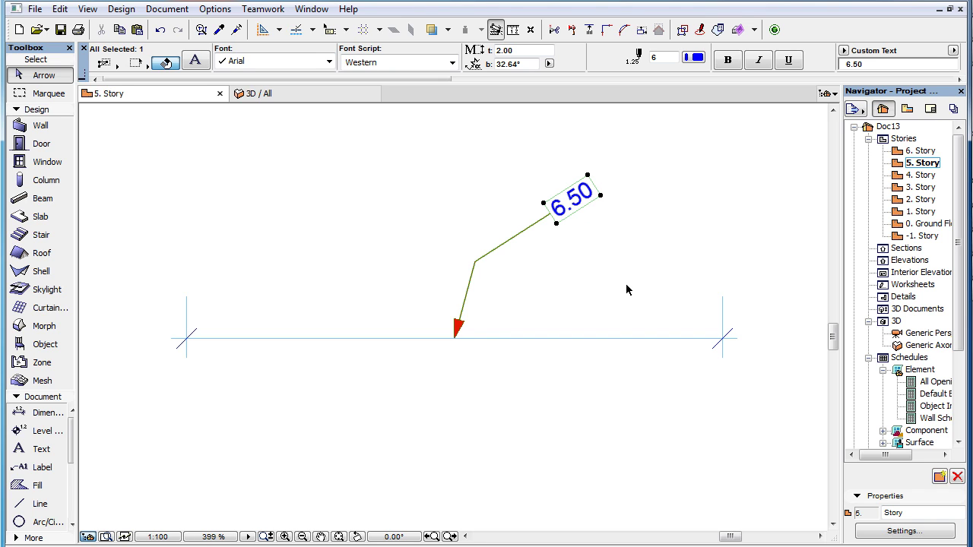
pyautogui.click(575, 201)
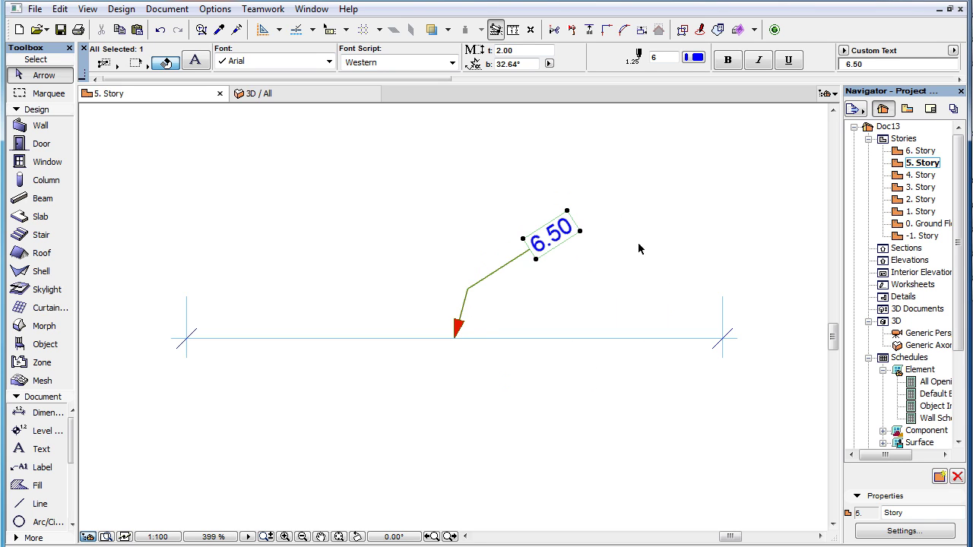
# Go up to 6. Story and unlock the pointer angle of the dimension text there
pyautogui.click(652, 241)
pyautogui.hotkey('ctrl', 'Up')
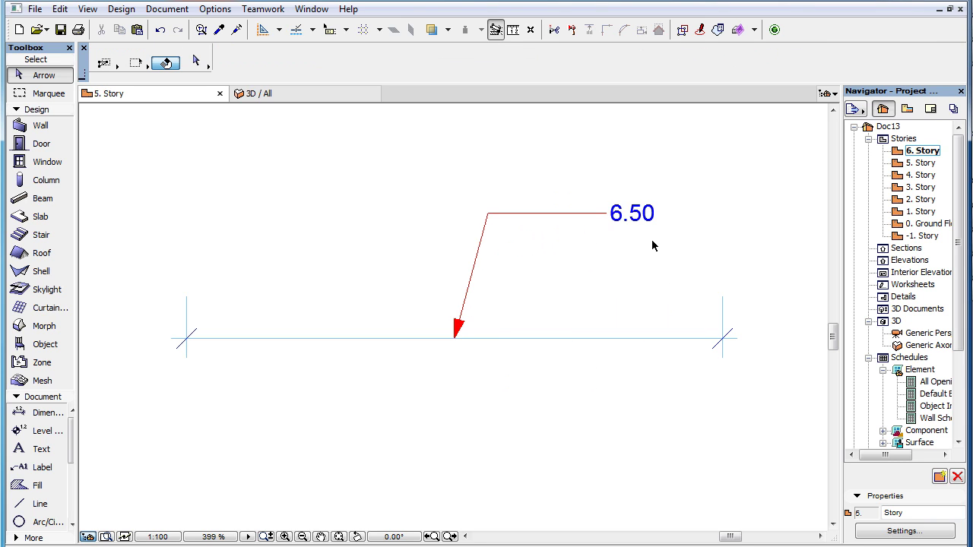
pyautogui.click(647, 222)
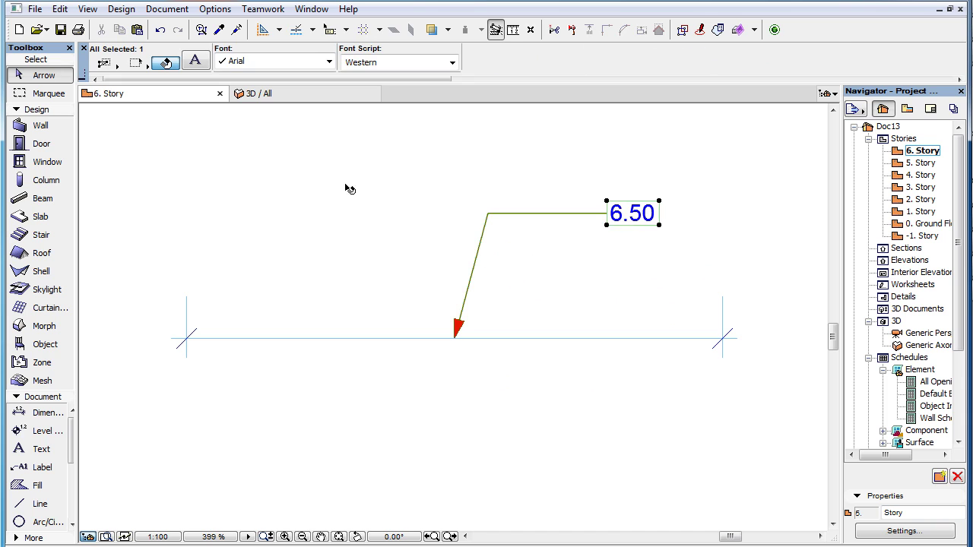
pyautogui.click(199, 64)
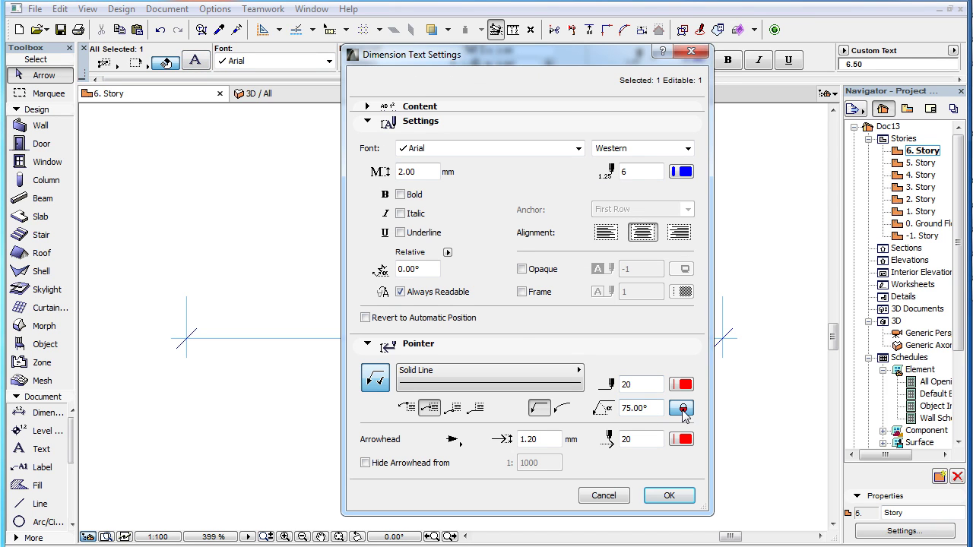
pyautogui.click(682, 408)
pyautogui.click(669, 496)
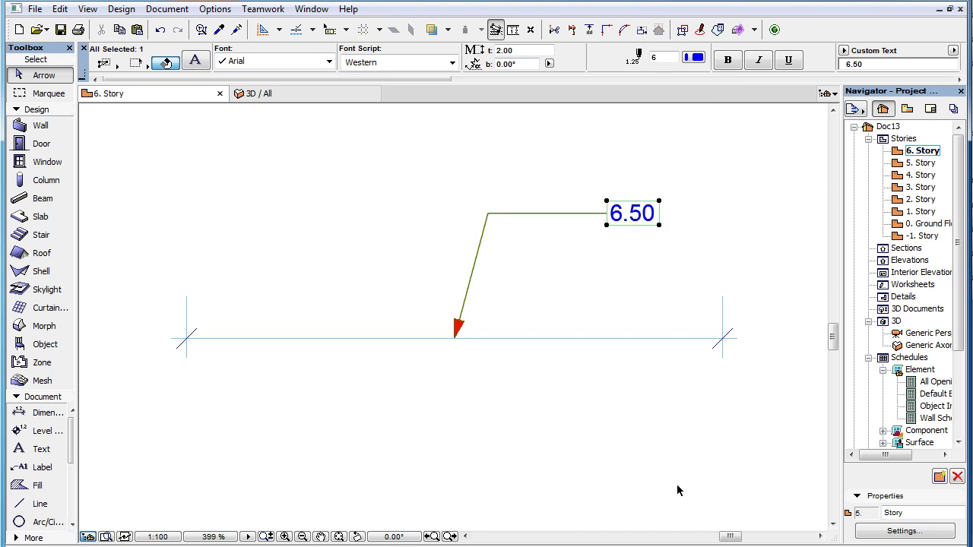
# Rotate the 6. Story dimension text counterclockwise around its lower-left corner with the pointer angle unlocked, and deselect it
pyautogui.click(606, 226)
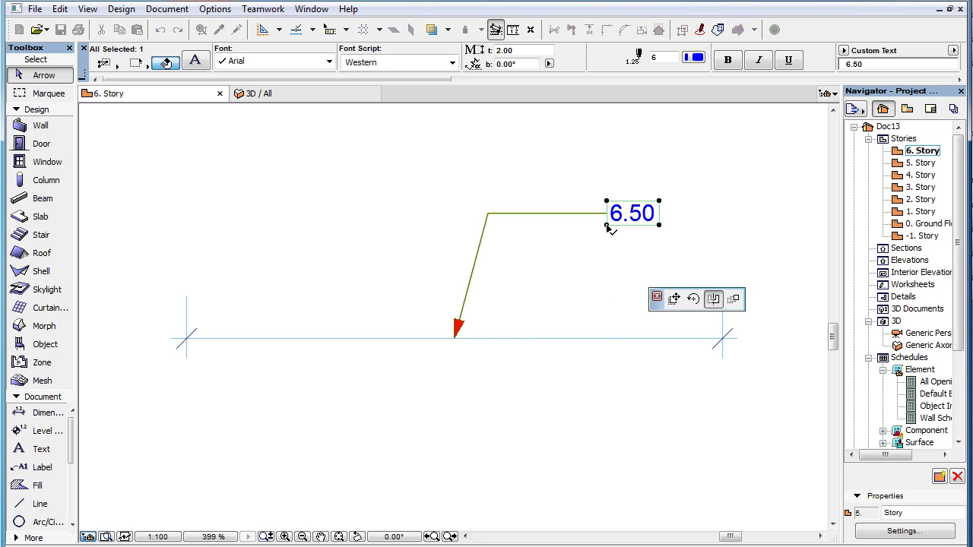
pyautogui.click(694, 302)
pyautogui.click(607, 225)
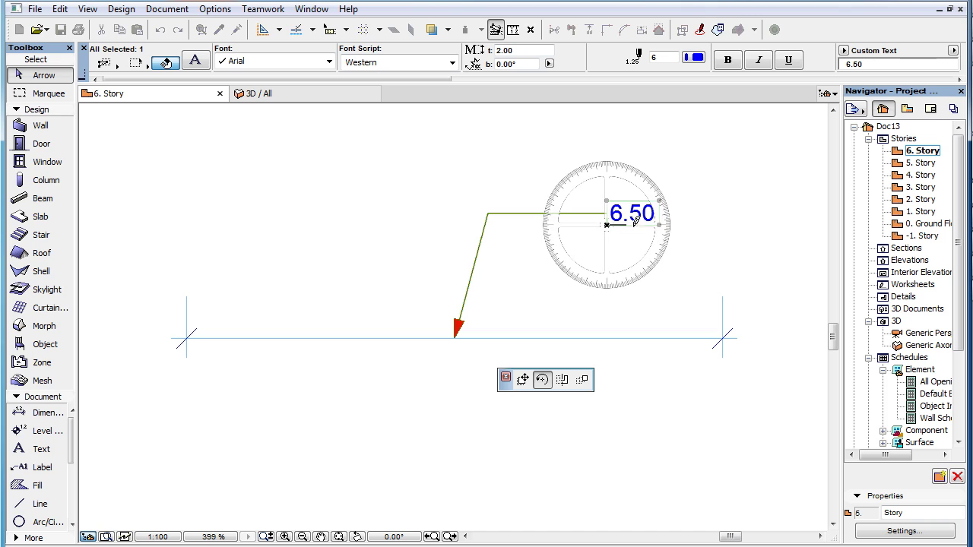
pyautogui.click(670, 219)
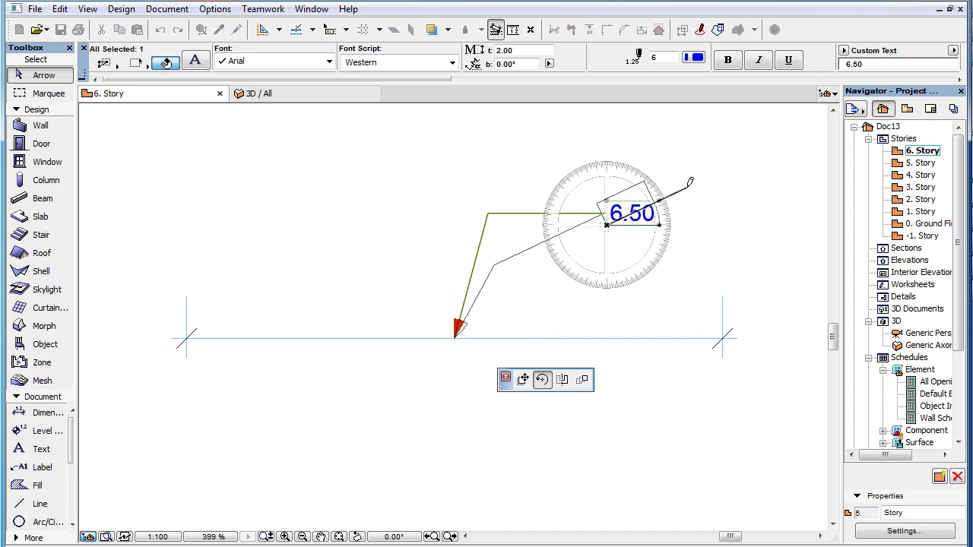
pyautogui.click(691, 179)
pyautogui.click(697, 257)
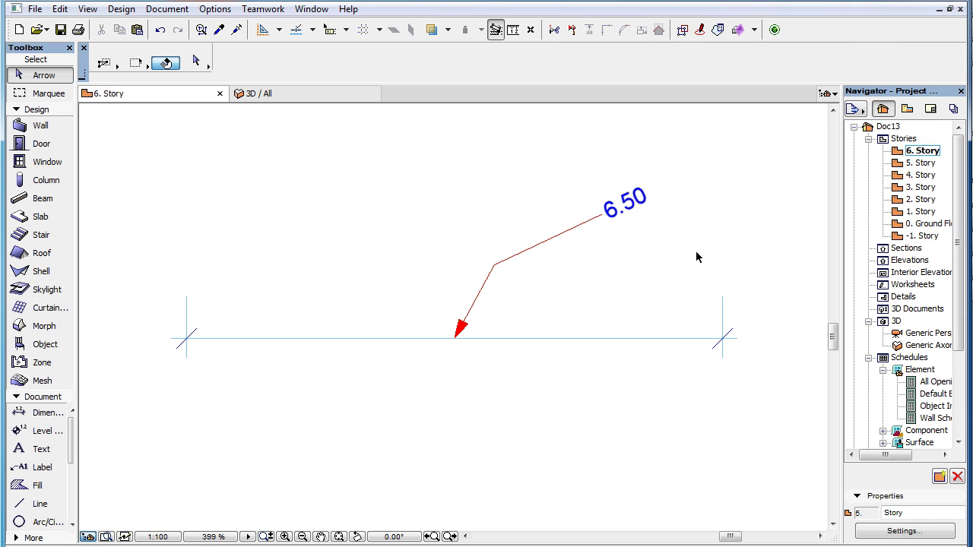
# Undo the last text rotation and lock the dimension text's pointer angle again at 75°
pyautogui.hotkey('ctrl', 'z')
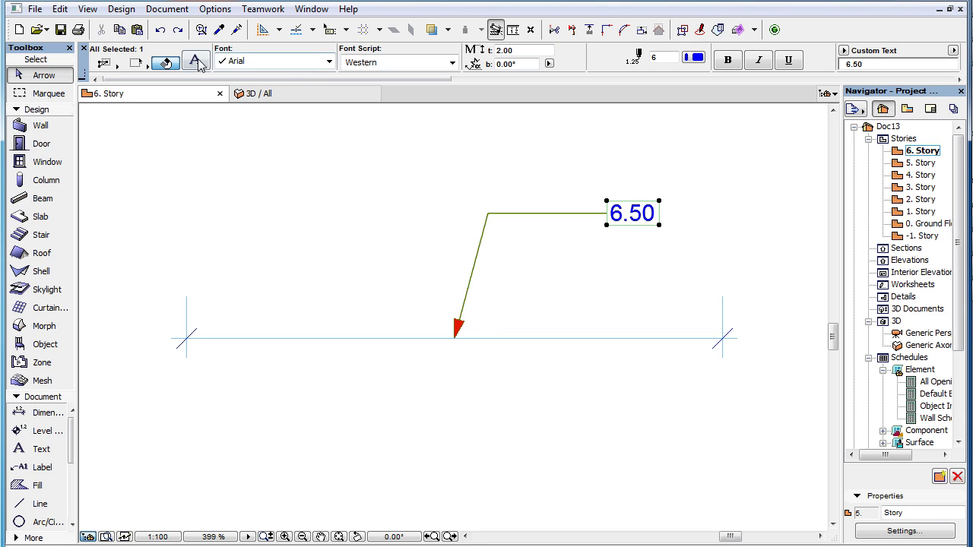
pyautogui.click(195, 61)
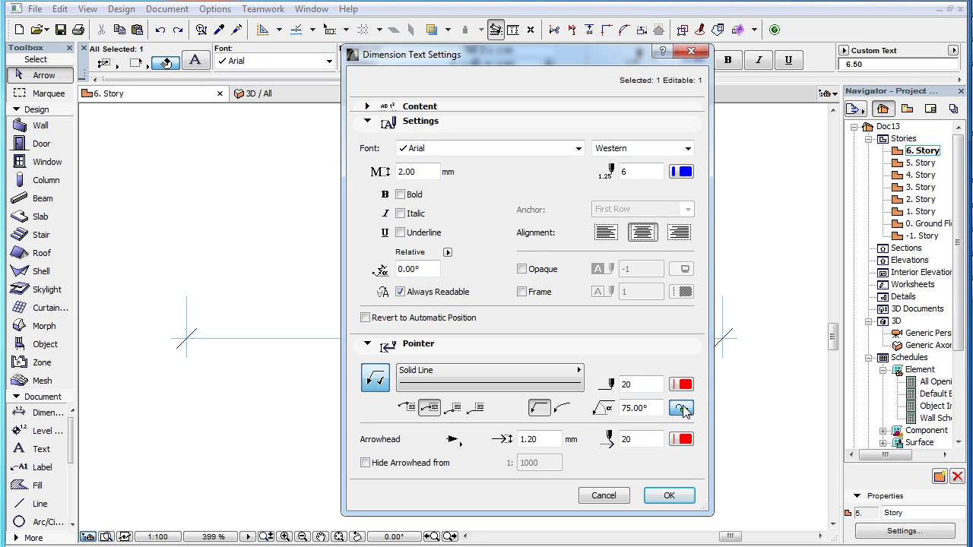
pyautogui.click(669, 496)
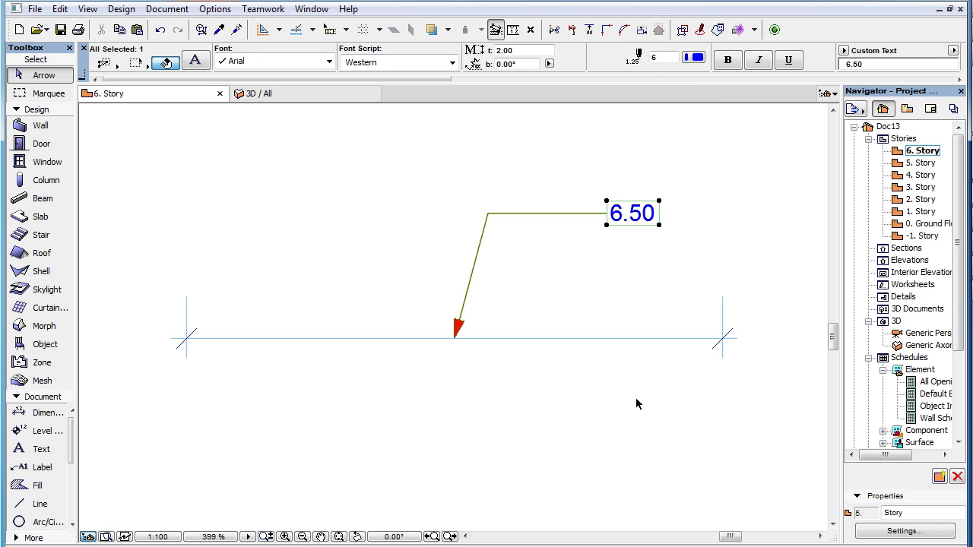
# Rotate the dimension text counterclockwise around its lower-left corner with the pointer angle locked
pyautogui.click(607, 225)
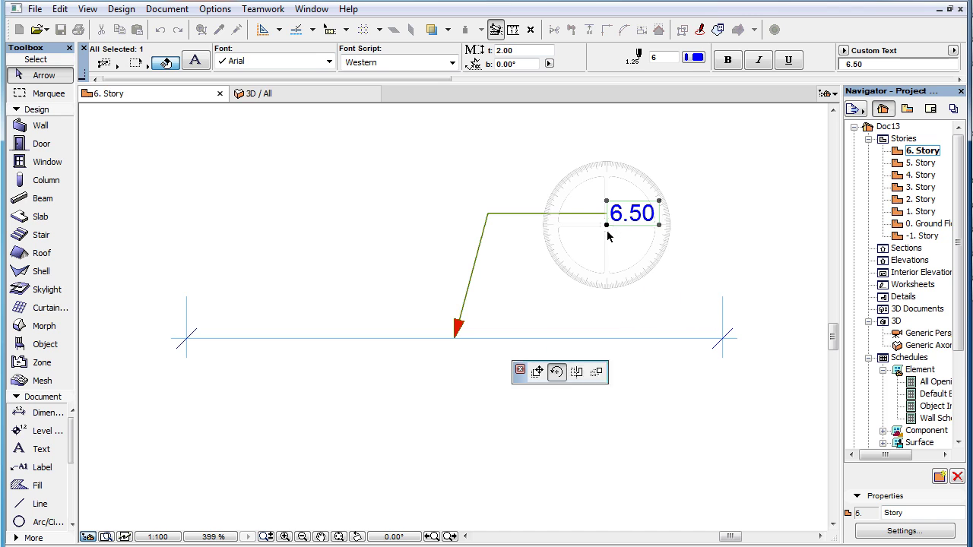
pyautogui.click(608, 226)
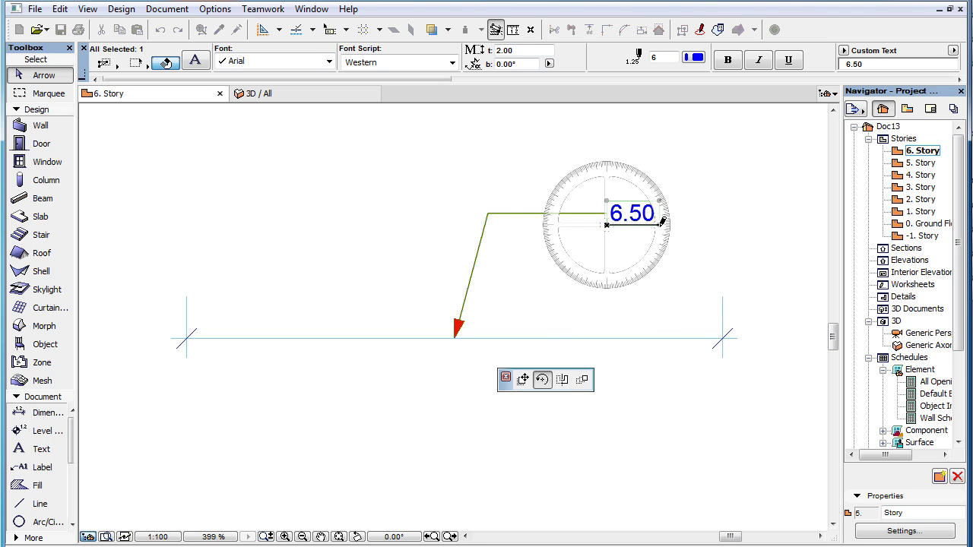
pyautogui.click(662, 223)
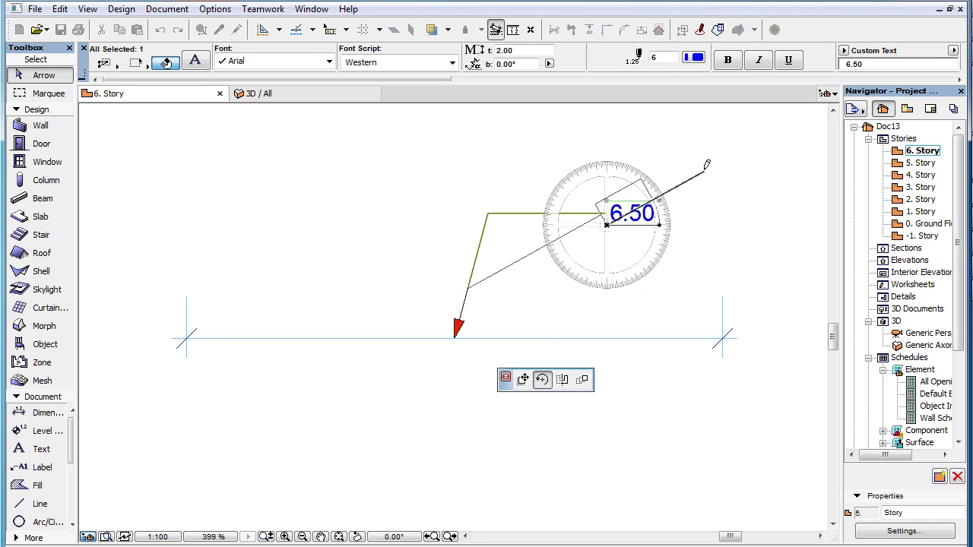